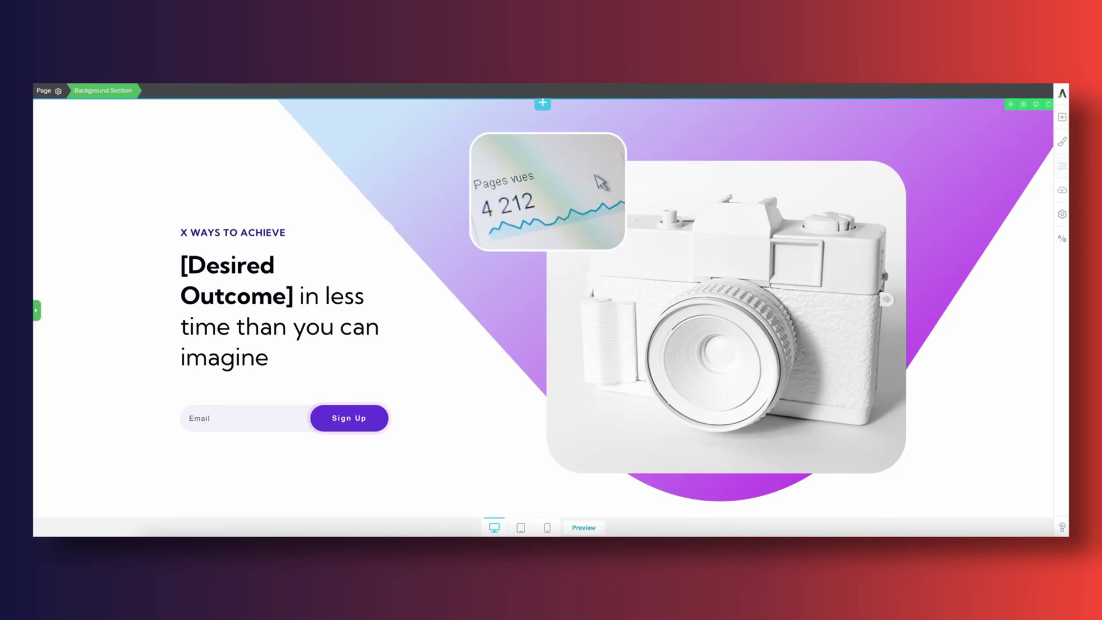
Scroll down through the blank page in the editor.
scroll(543, 287, down, 6)
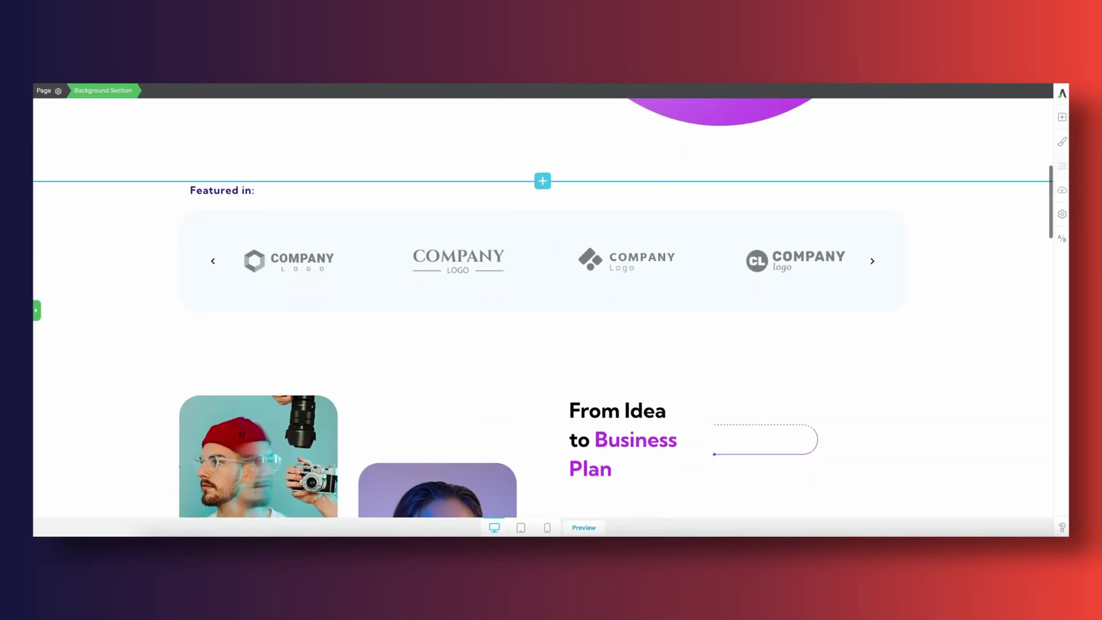
scroll(543, 307, down, 5)
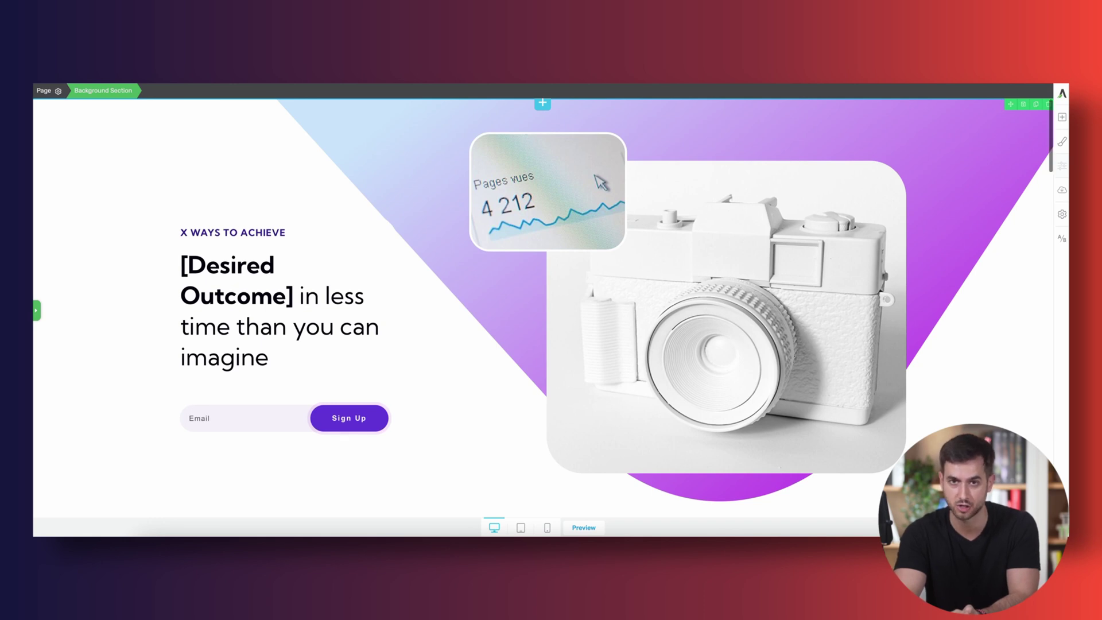
scroll(542, 310, down, 1)
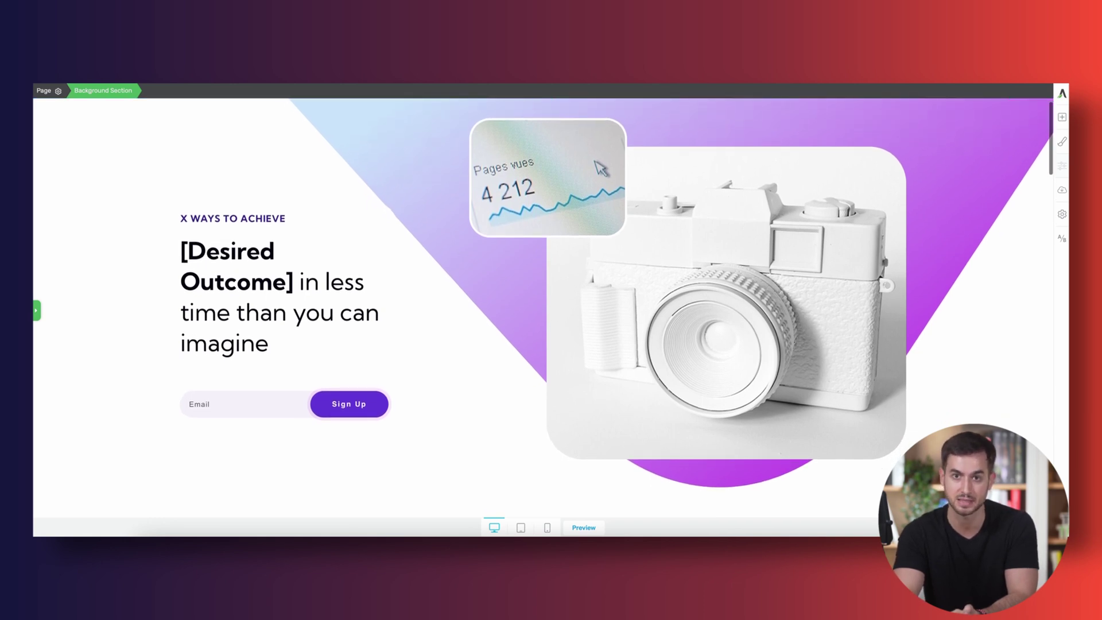
scroll(542, 310, down, 1)
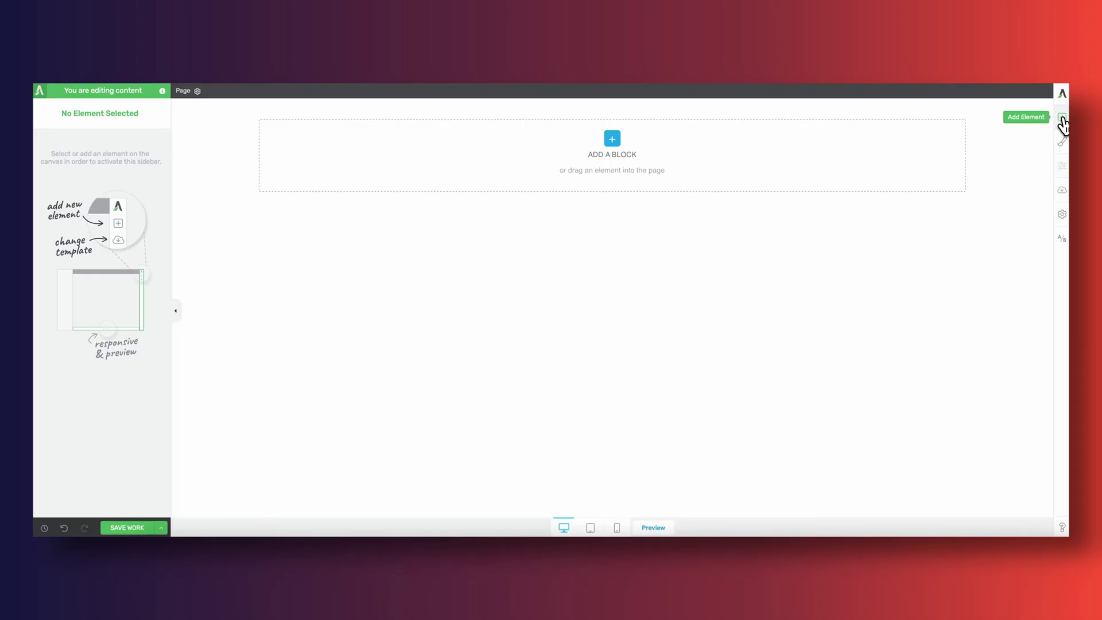
Add a full-width Background Section to the page with a 770 px minimum height.
click(1062, 117)
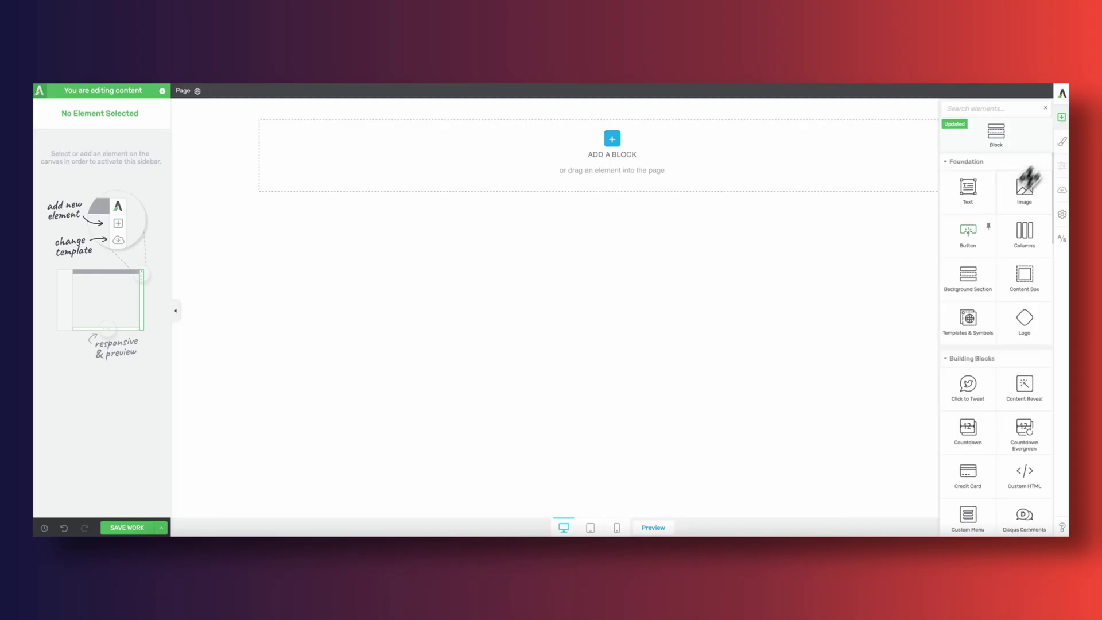
drag(968, 275, 798, 276)
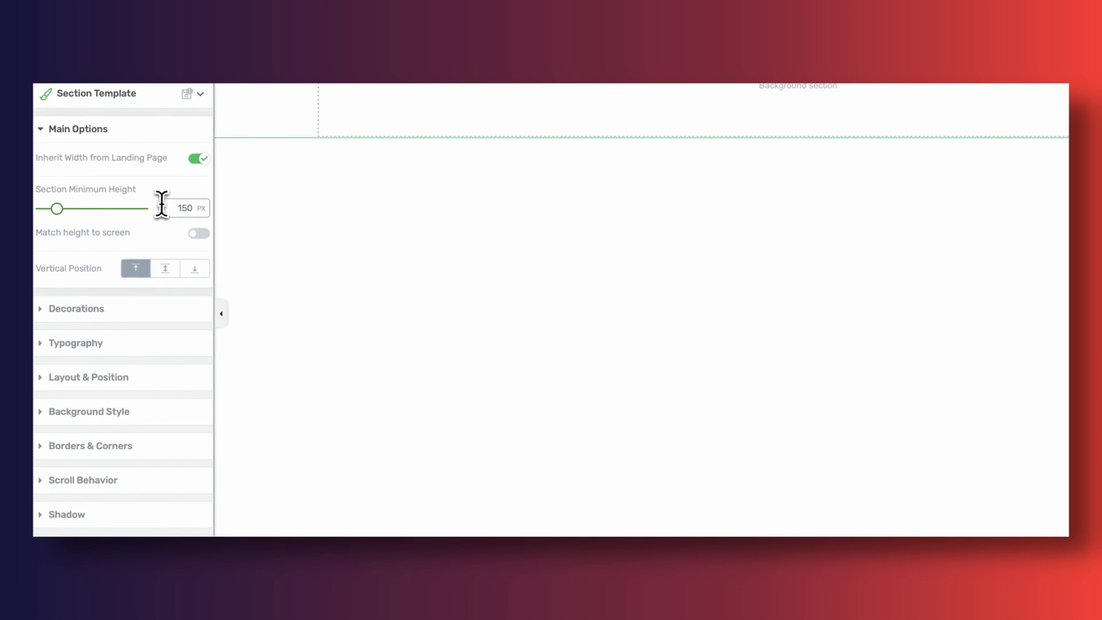
text(770)
Give the section the saved light-blue-to-purple gradient background.
click(150, 412)
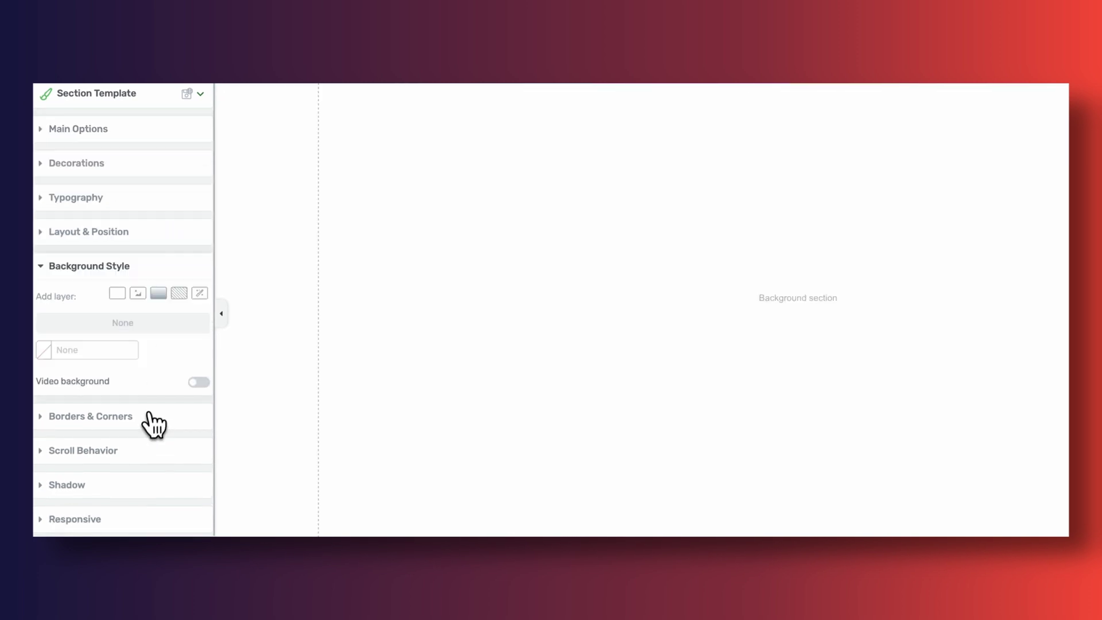
click(117, 293)
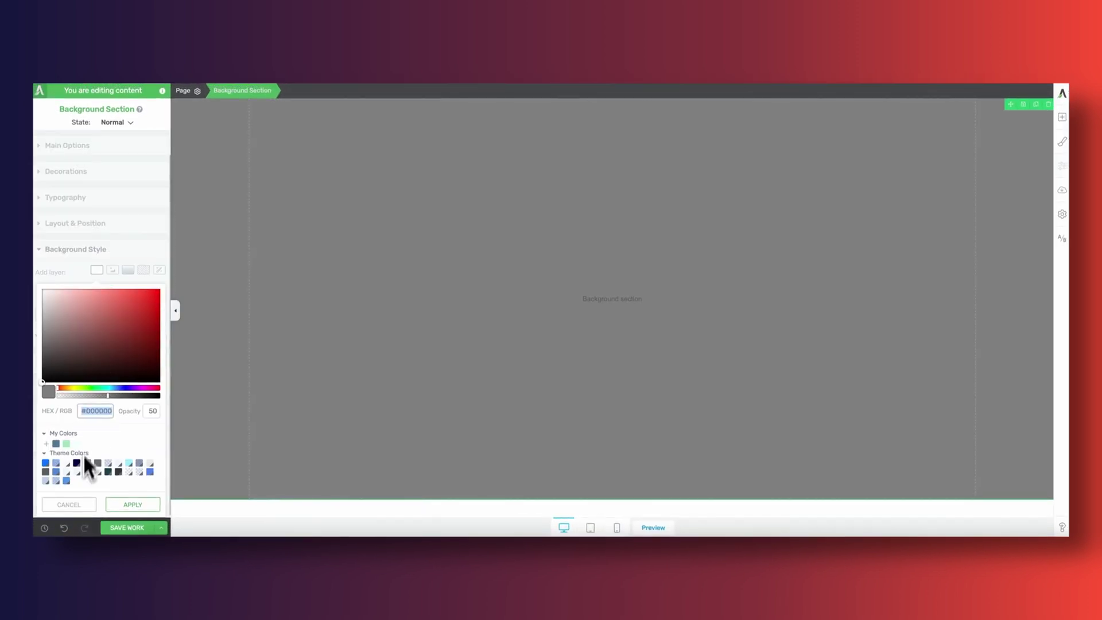
click(69, 503)
click(127, 278)
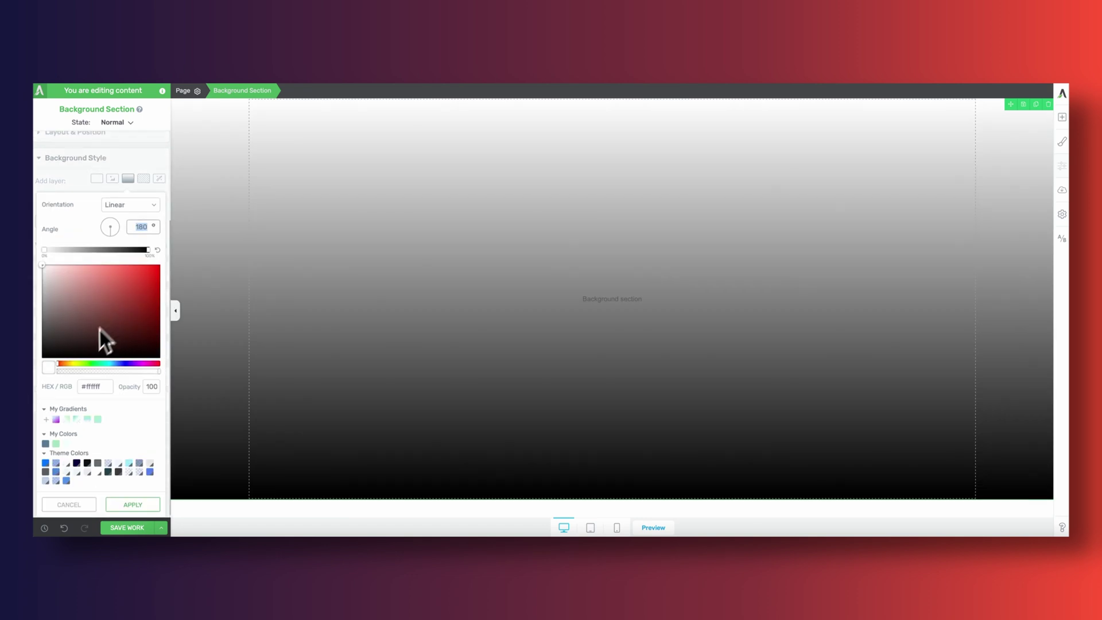
click(56, 420)
click(122, 504)
Choose a fancy divider as the section's bottom decoration.
click(109, 179)
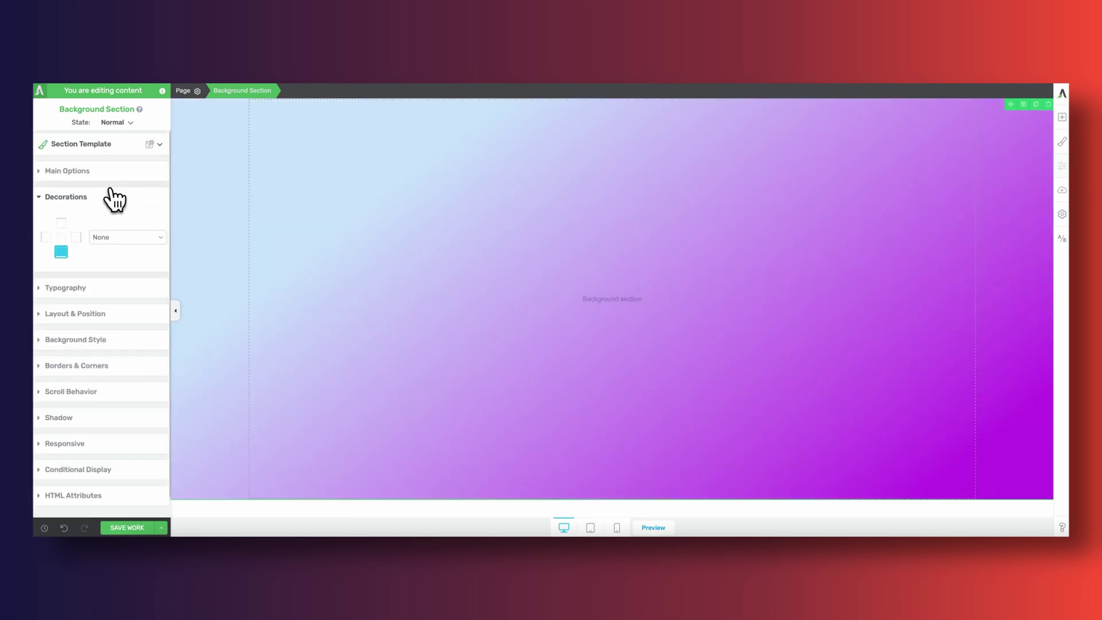
click(107, 235)
click(115, 281)
click(115, 283)
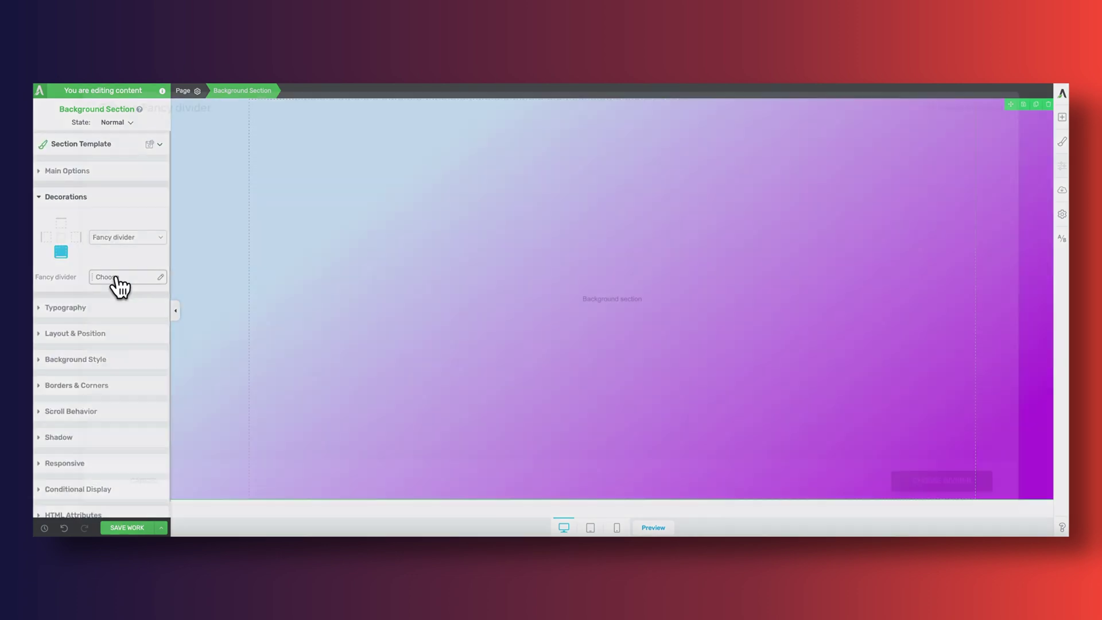
Apply the Huge Rounded Corner divider with a 1400 px height.
scroll(624, 360, down, 10)
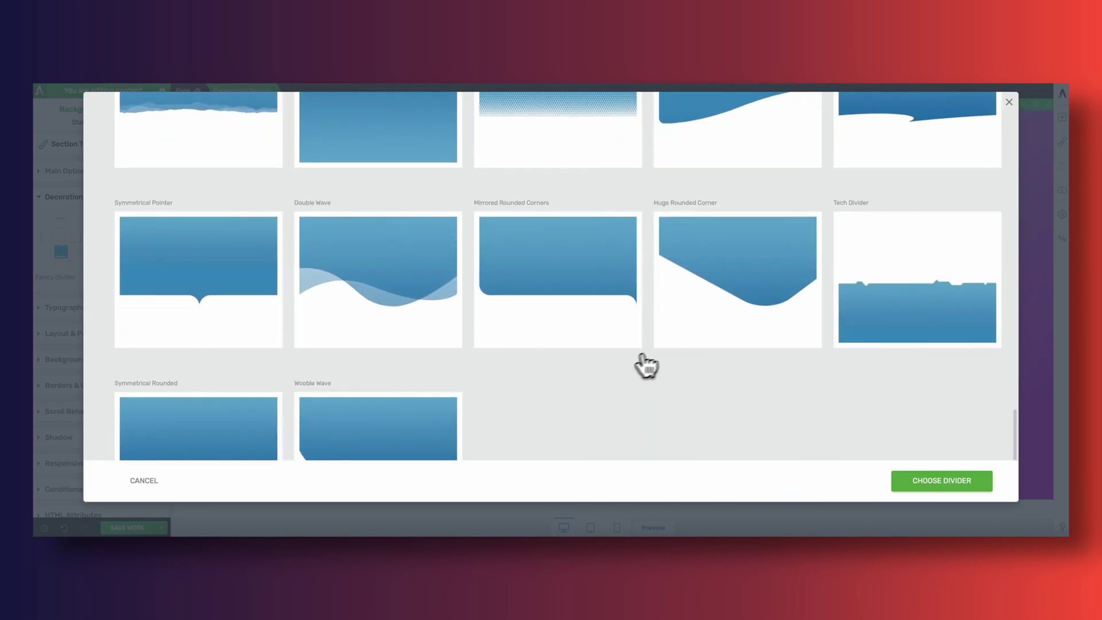
click(717, 316)
click(901, 479)
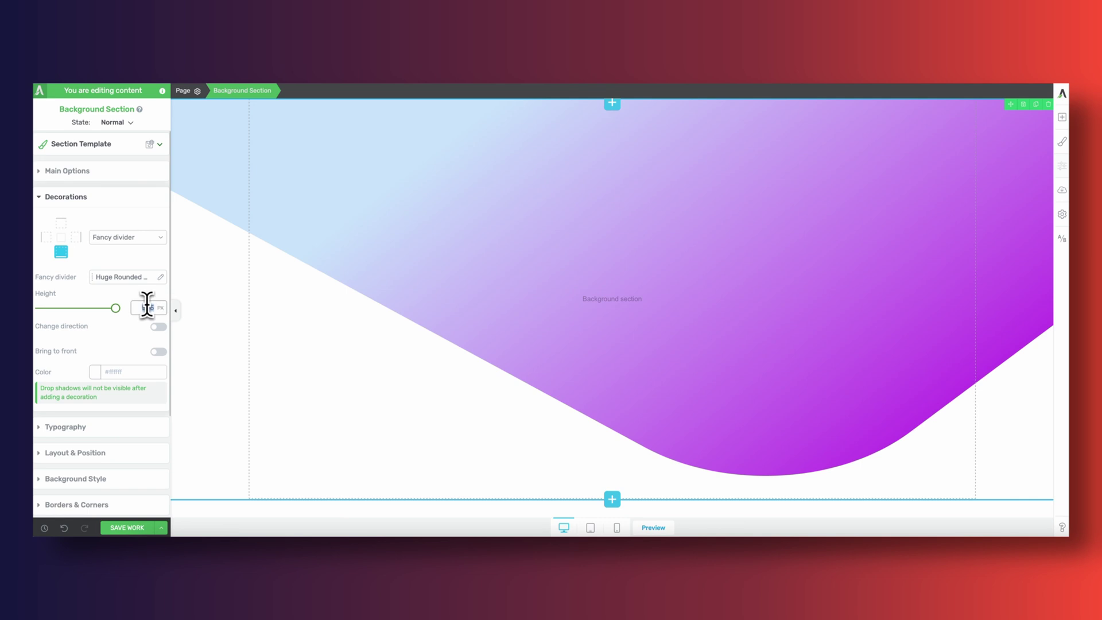
text(1400)
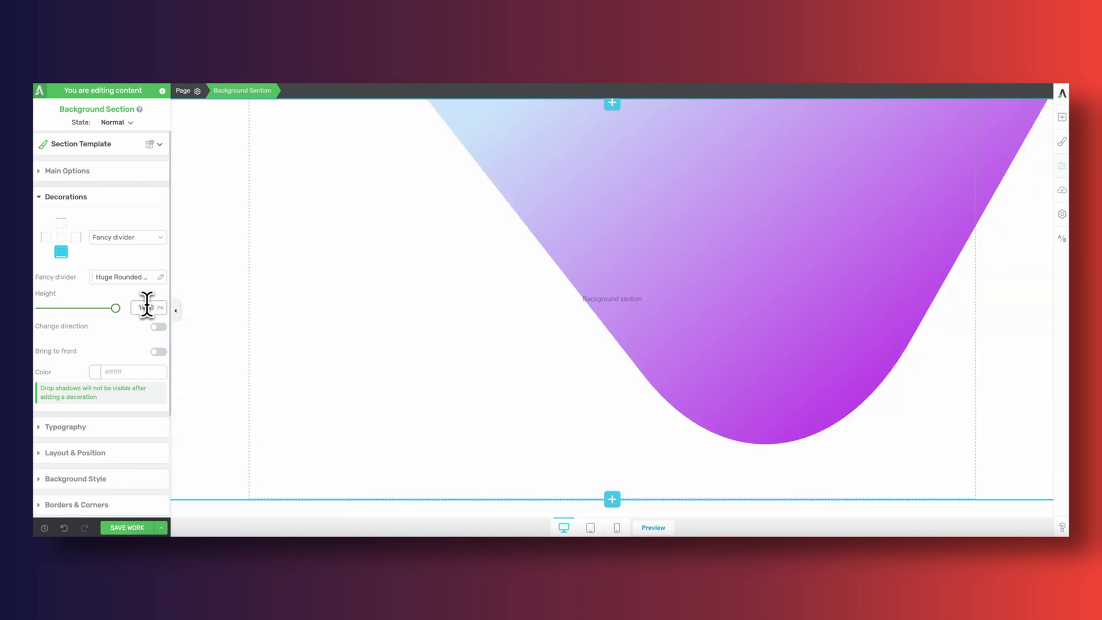
key(Escape)
Insert a Columns element with two equal columns into the section.
click(1062, 118)
drag(996, 132, 512, 171)
click(551, 147)
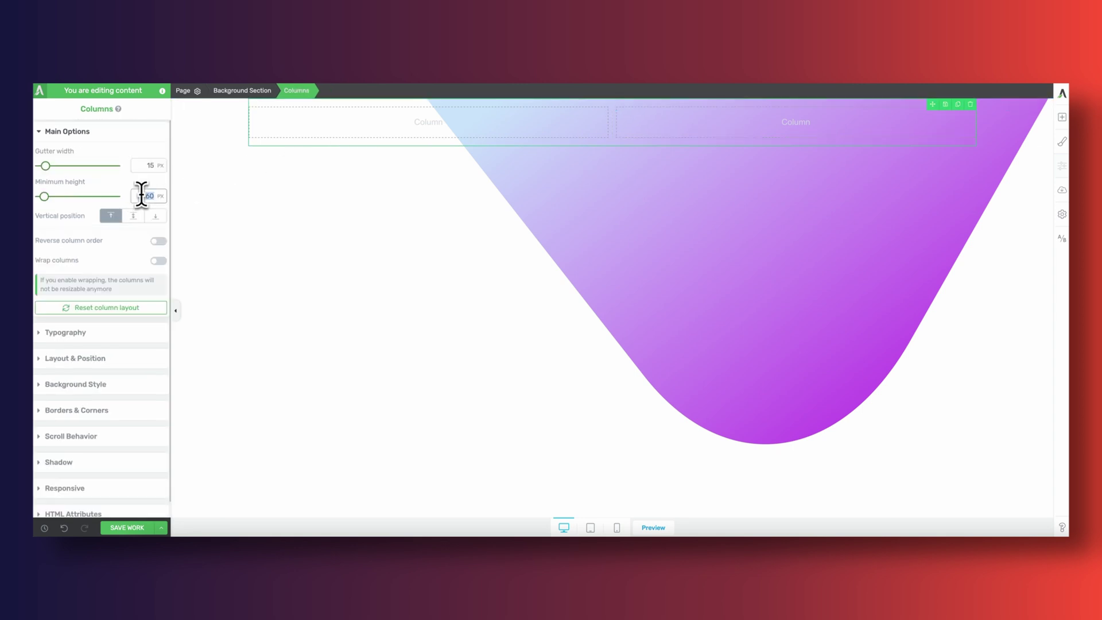
Drag a Templates & Symbols element into the background section.
click(632, 446)
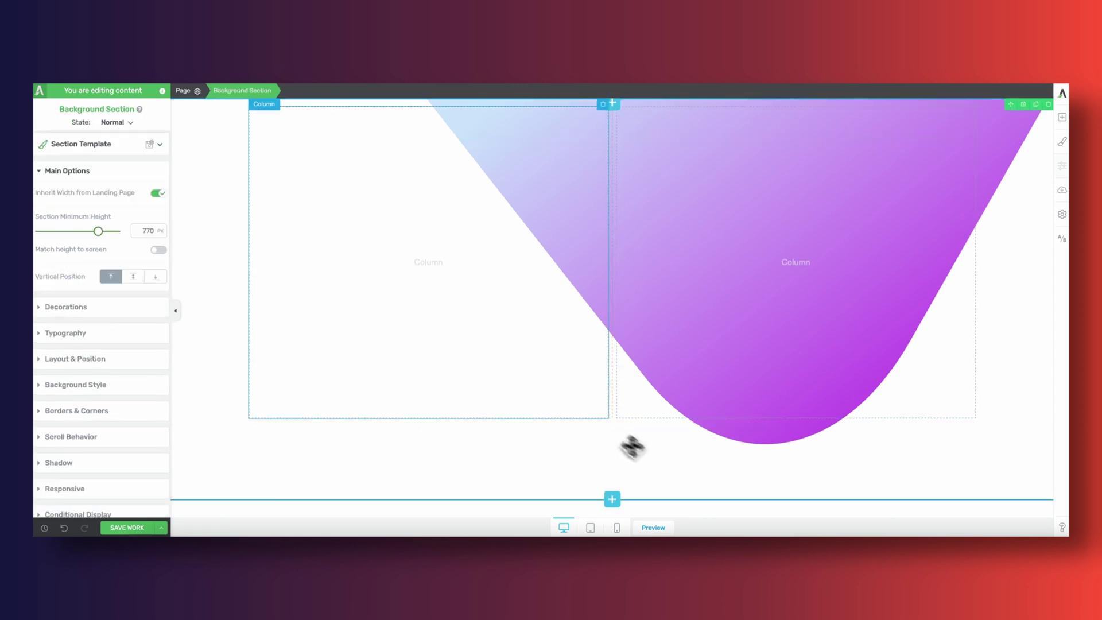
click(1061, 119)
drag(996, 325, 543, 308)
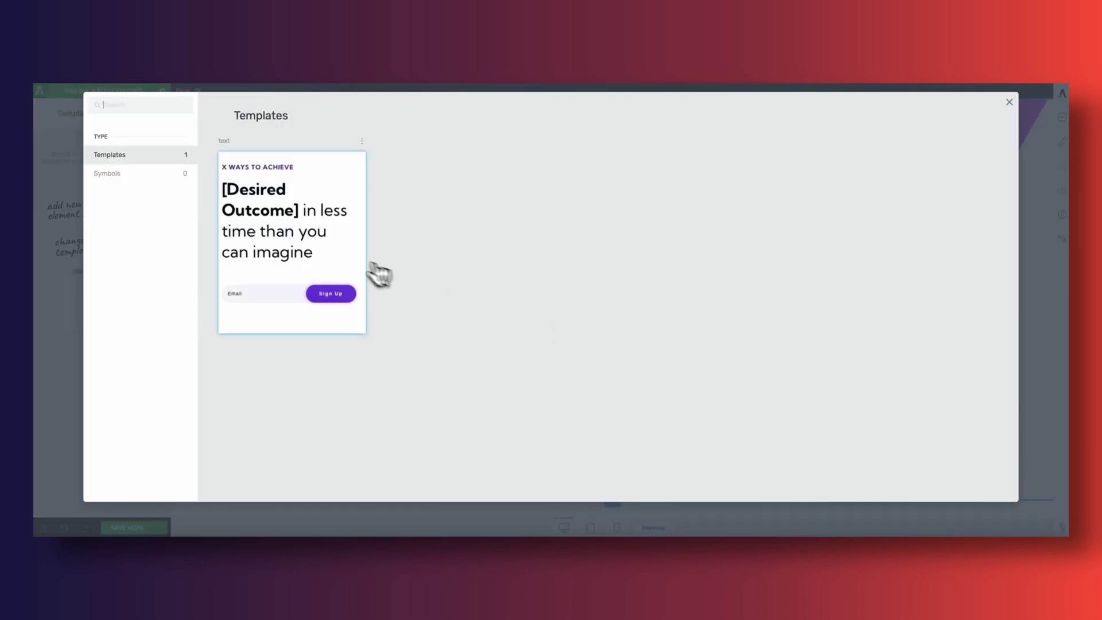
Insert the saved 'text' template with the X WAYS TO ACHIEVE headline into the left column.
click(363, 270)
click(433, 335)
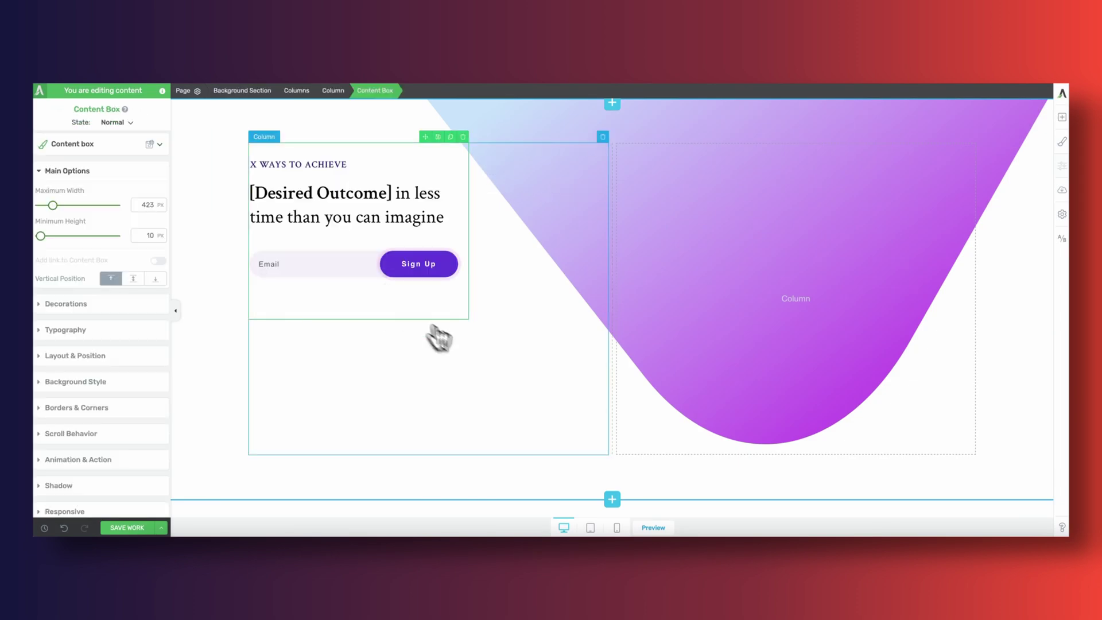
click(75, 283)
Add a Content Box to the right column with a 600 px minimum height.
click(1059, 119)
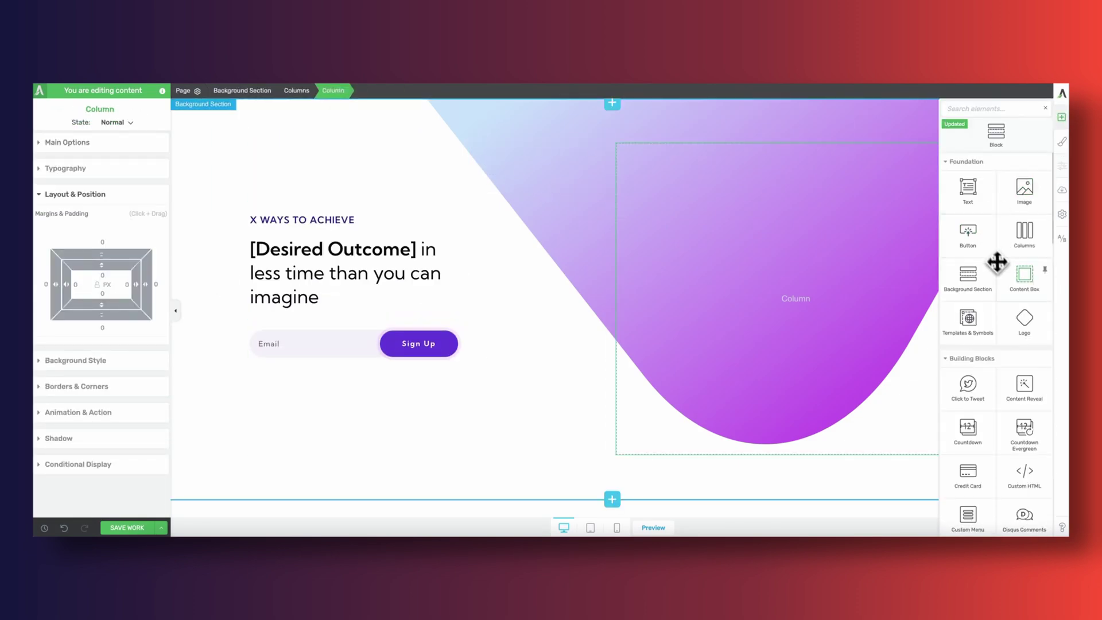
drag(994, 258, 763, 312)
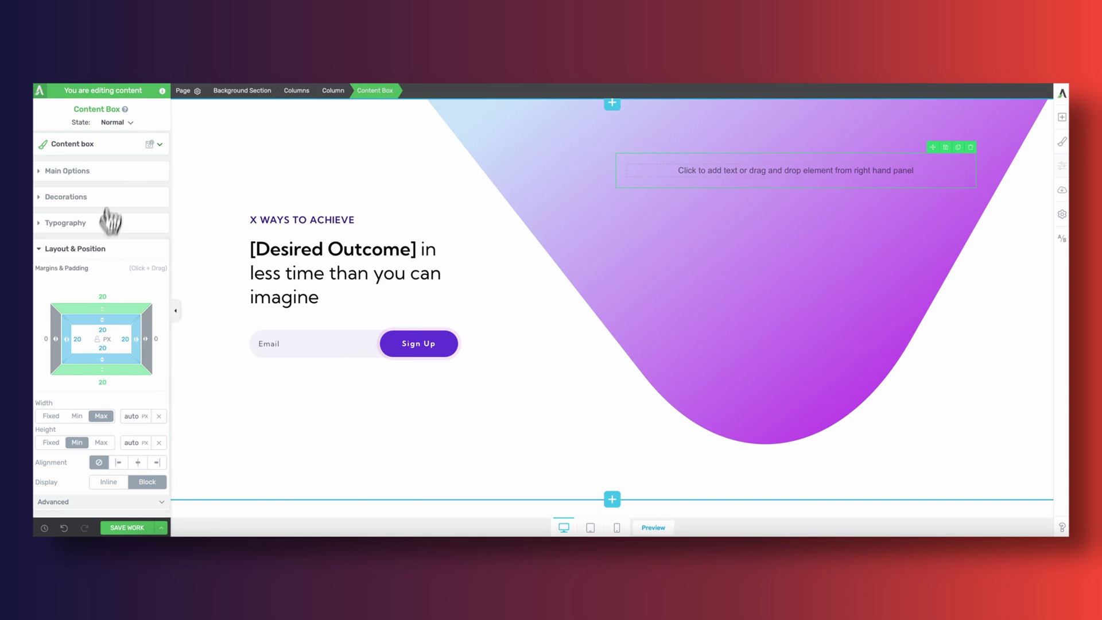
text(600)
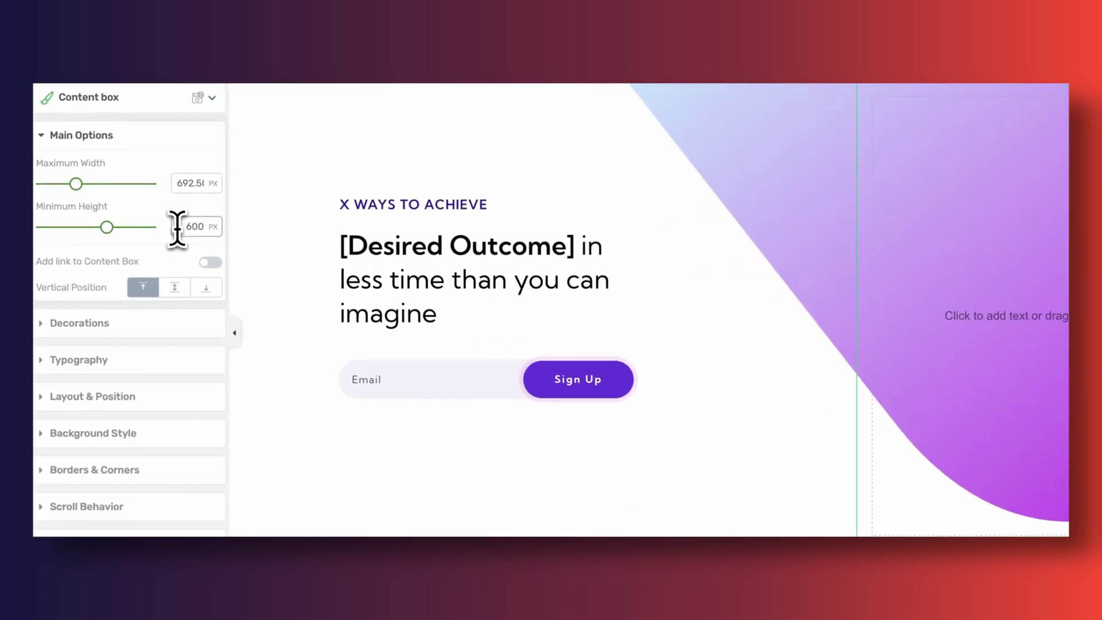
scroll(129, 310, down, 2)
Set the right content box's background to the camera photo from URL and round its corners.
click(129, 321)
click(145, 277)
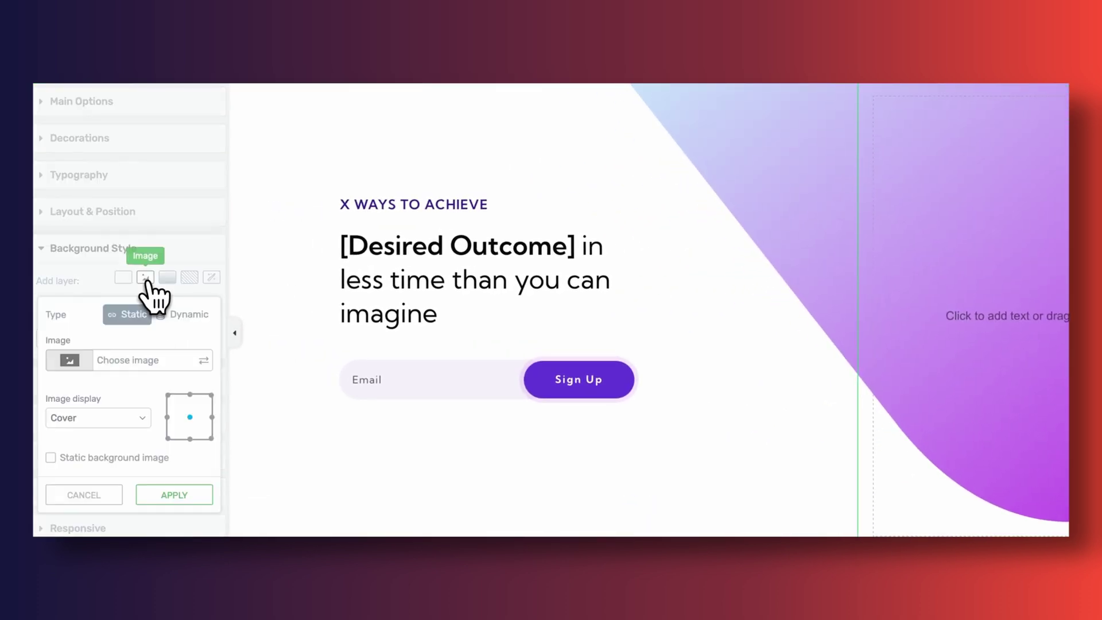
click(140, 360)
click(86, 216)
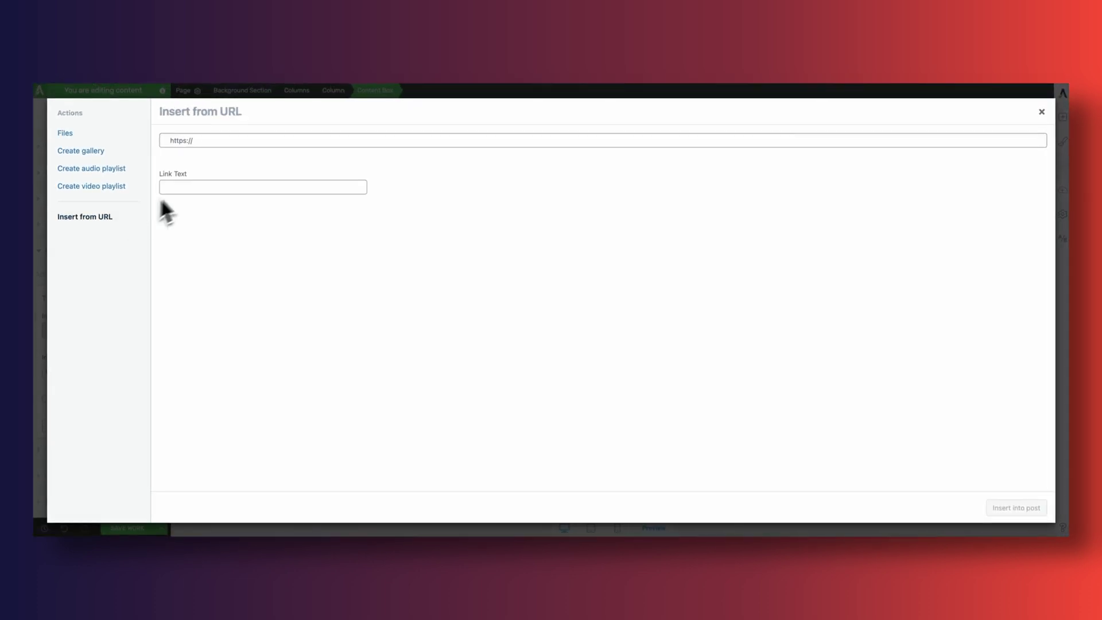
text(https://video.thrive.es/wp-content/uploads/tcb_lp_templates/templates/css/images/Lp_fancy-divs-01_03.jpg)
click(1038, 506)
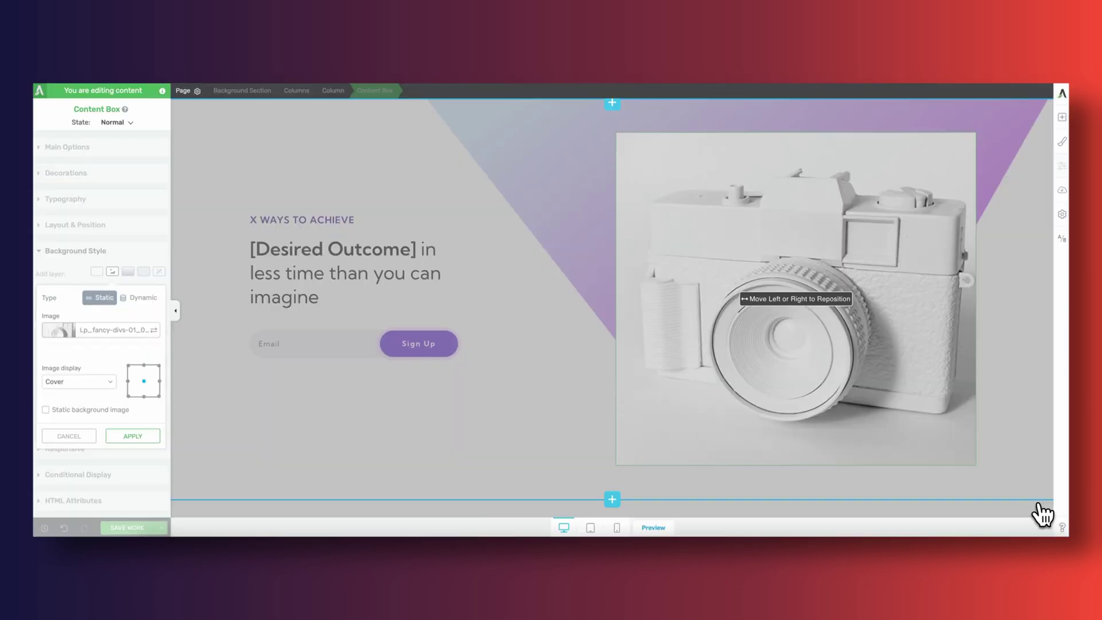
click(134, 437)
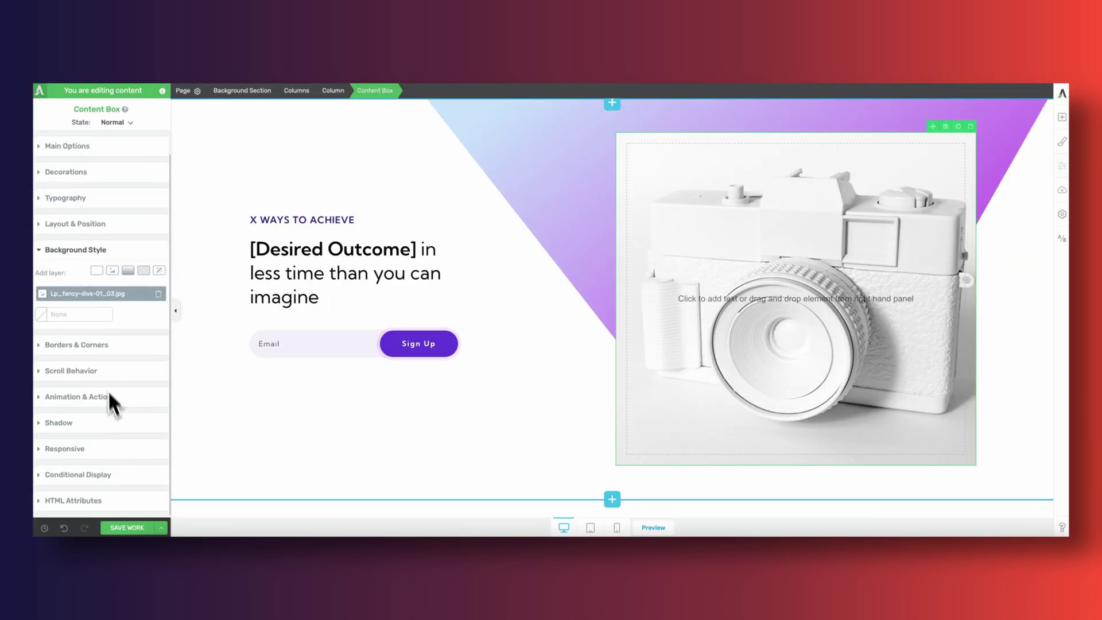
click(78, 344)
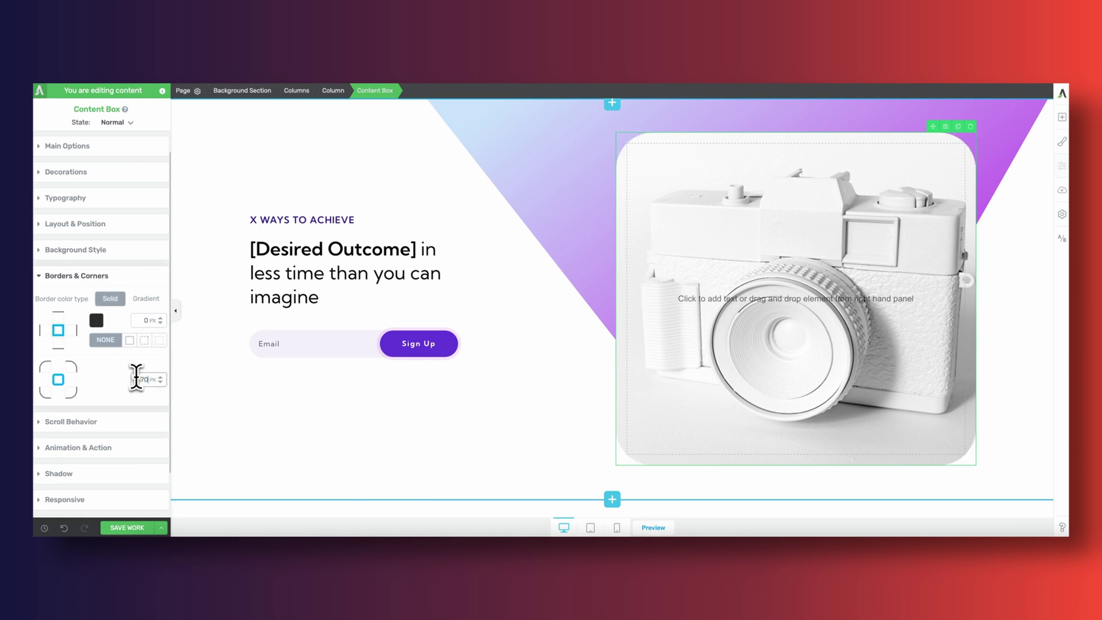
click(467, 511)
Place the Pages vues chart image from URL inside the camera content box.
click(1062, 117)
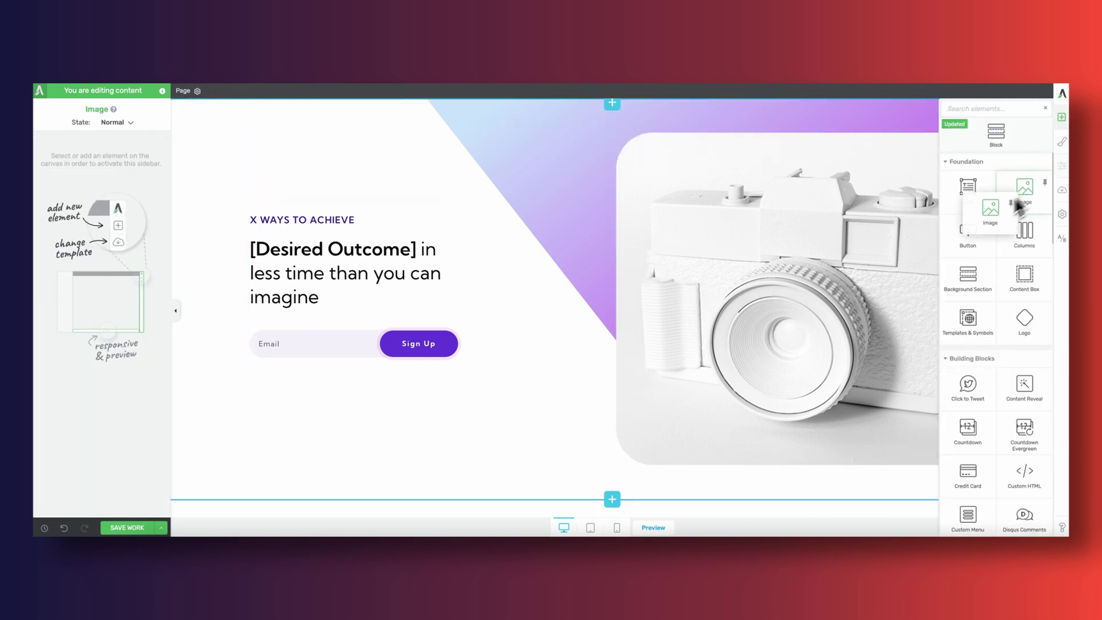
drag(1021, 208, 869, 290)
click(796, 172)
click(81, 214)
key(ctrl+v)
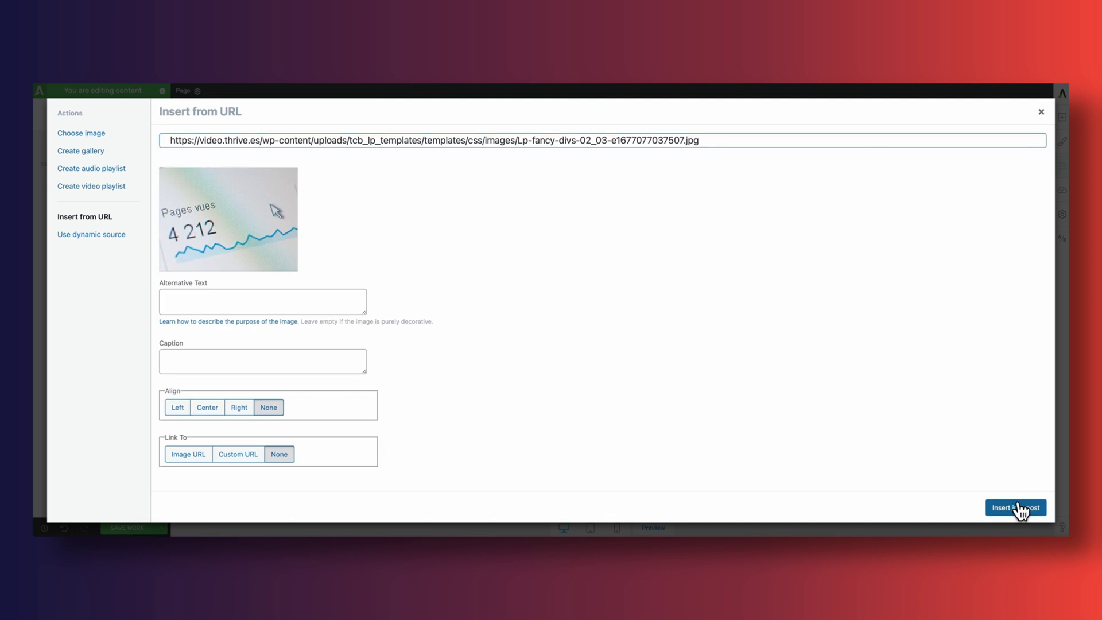
click(1015, 510)
Give the chart image 40 px rounded corners and a white border.
click(144, 145)
click(145, 145)
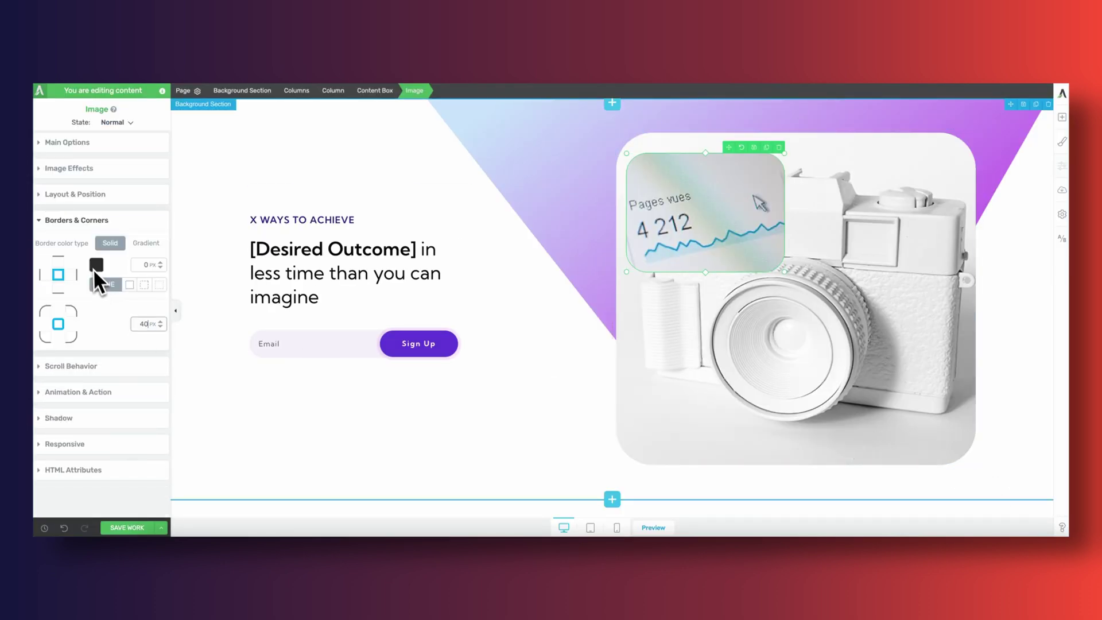
click(97, 265)
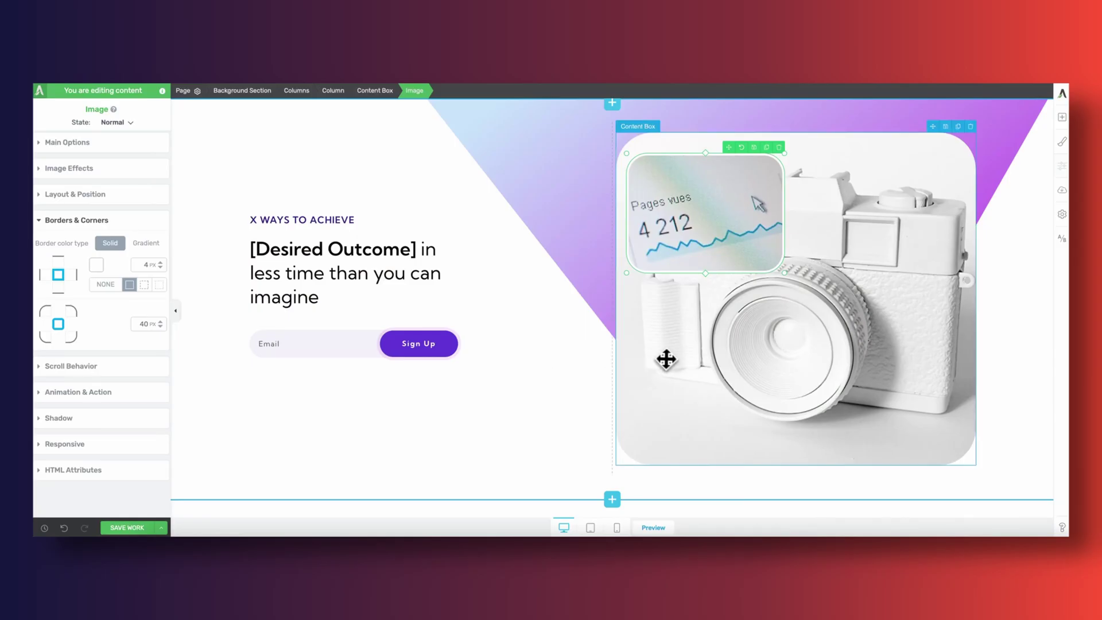
Remove the top and bottom padding from the photo's content box.
click(666, 367)
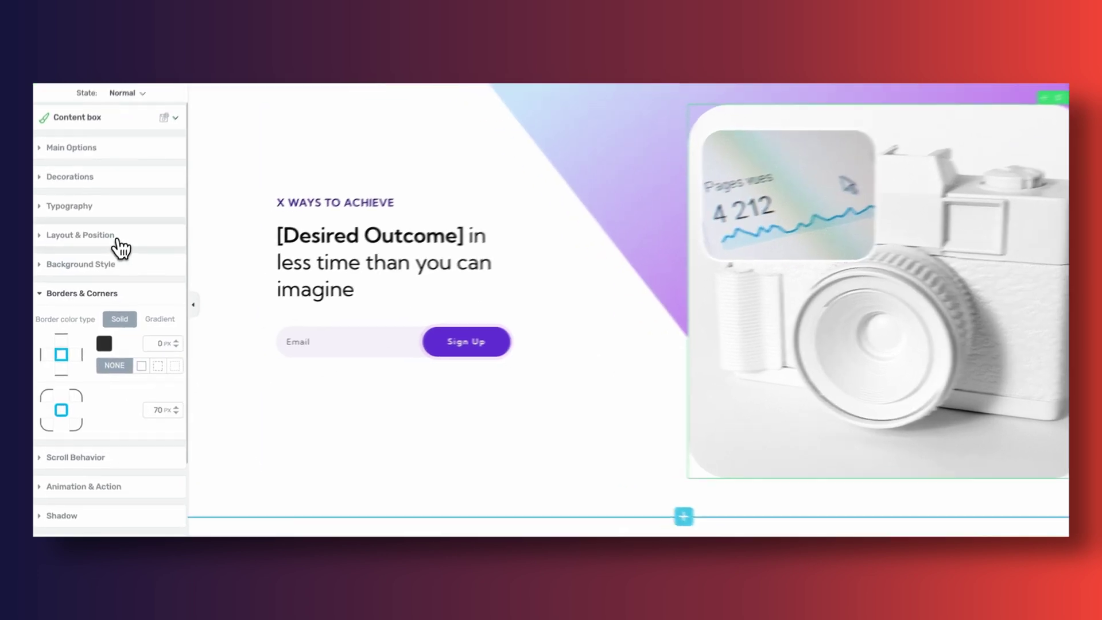
click(80, 248)
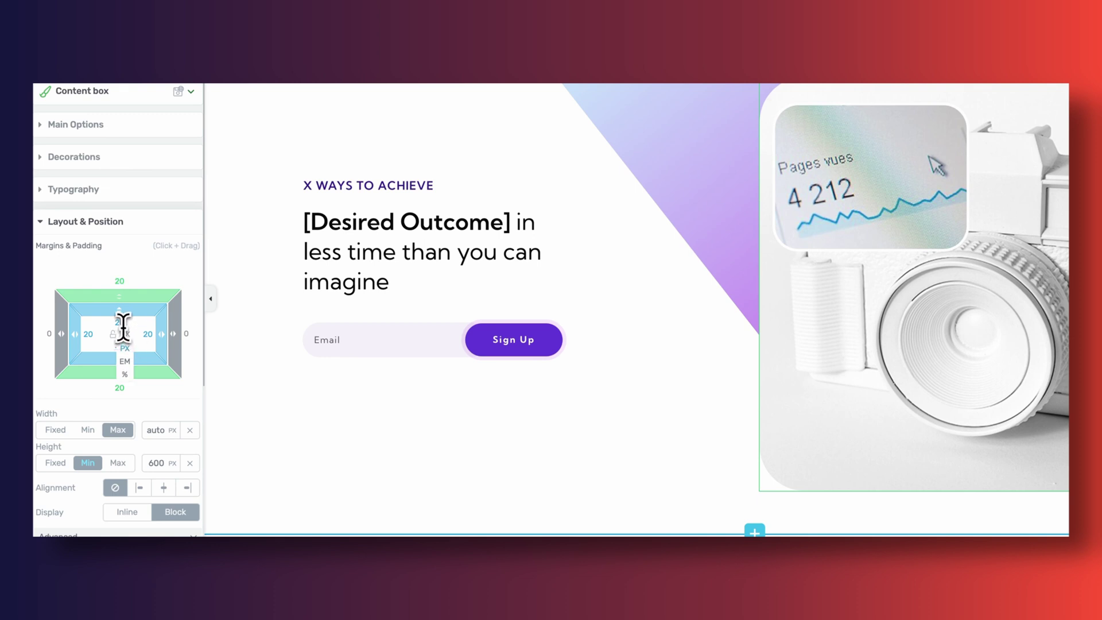
drag(125, 324, 125, 325)
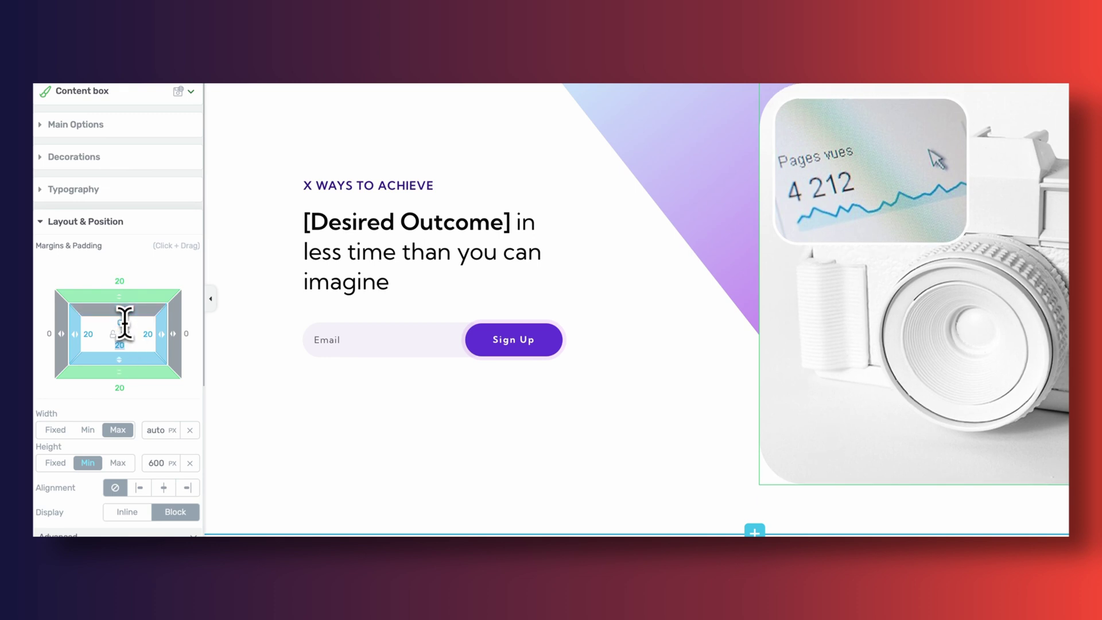
text(0)
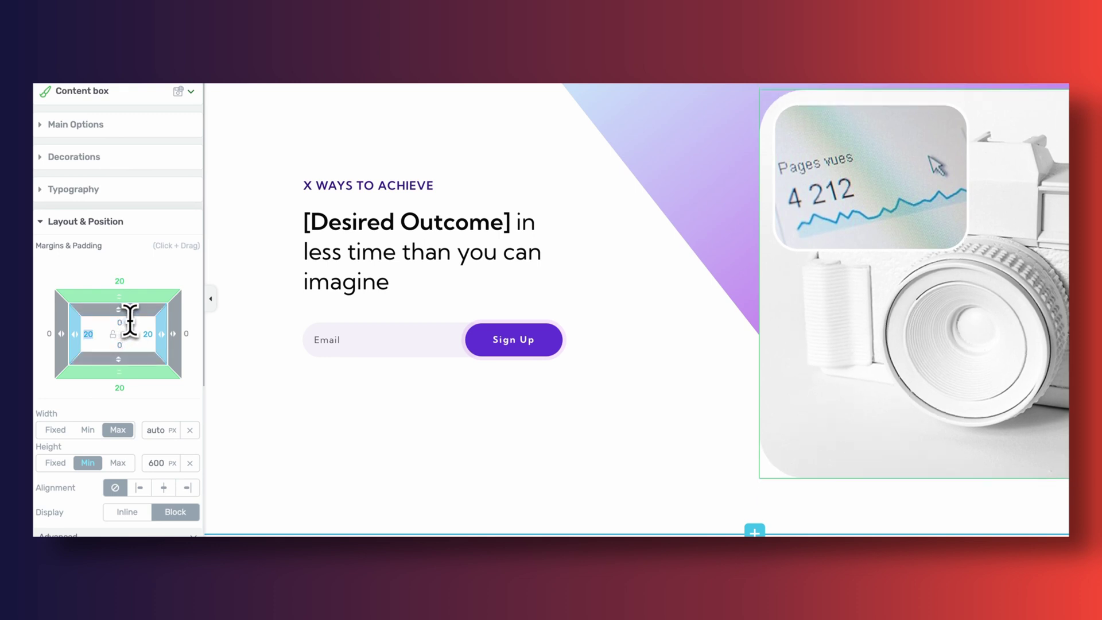
text(00)
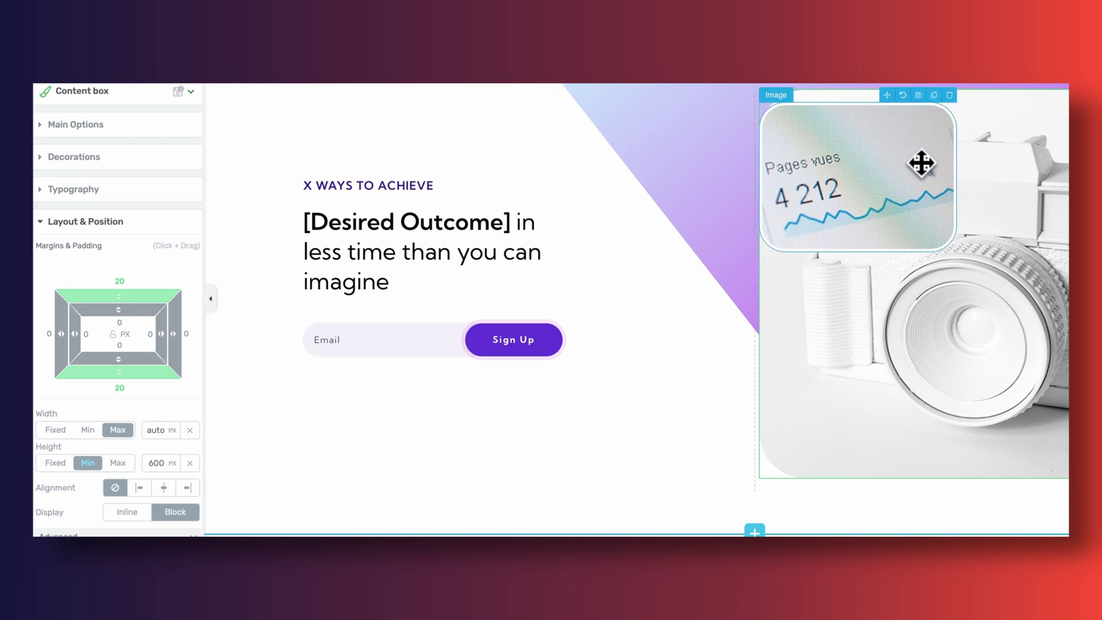
Set the Pages vues image's top margin to 0 and position it relatively, shifted 61 px left.
click(921, 164)
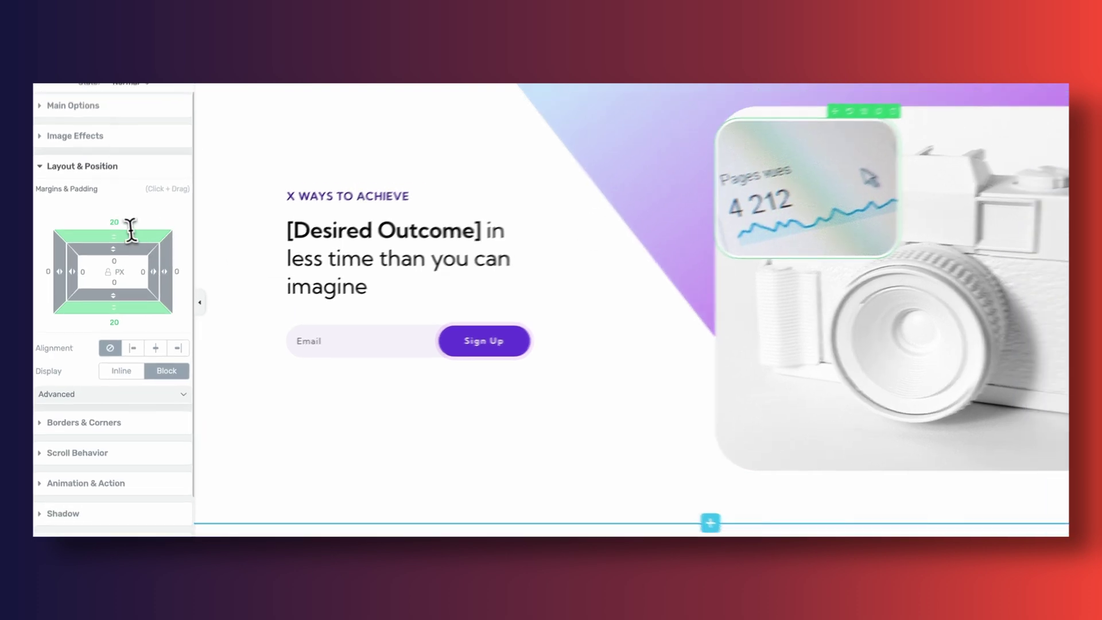
drag(131, 229, 126, 228)
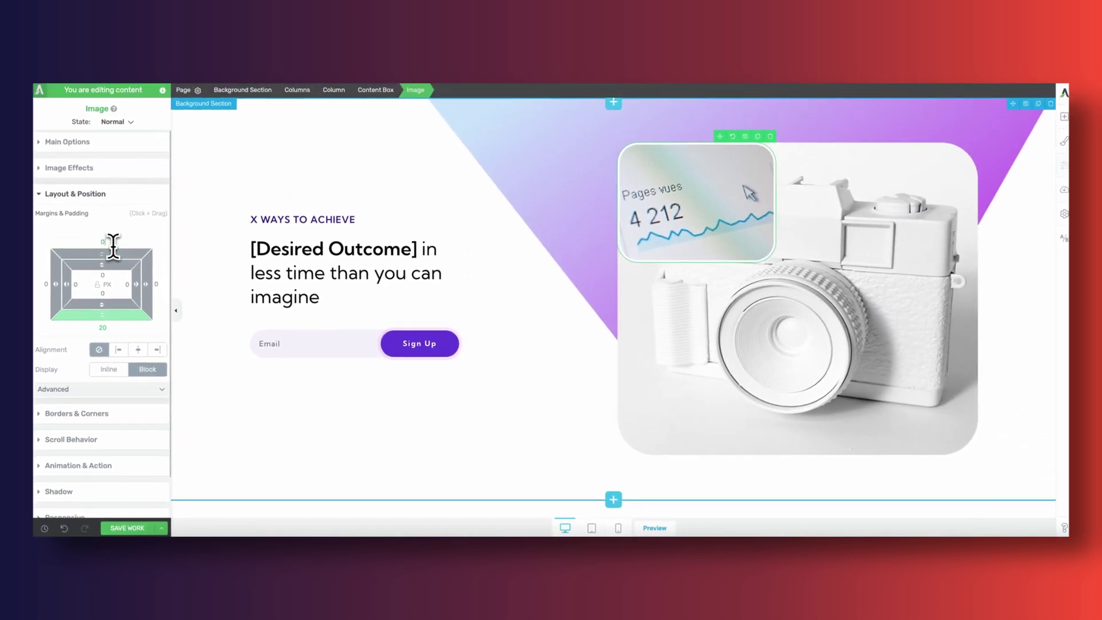
click(81, 389)
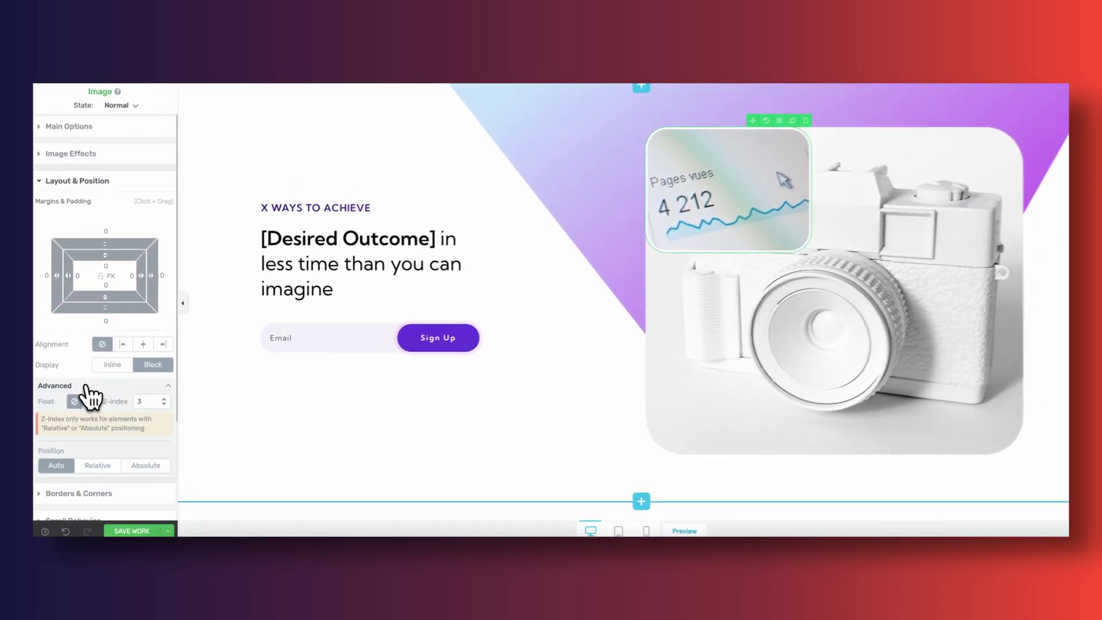
scroll(91, 394, down, 3)
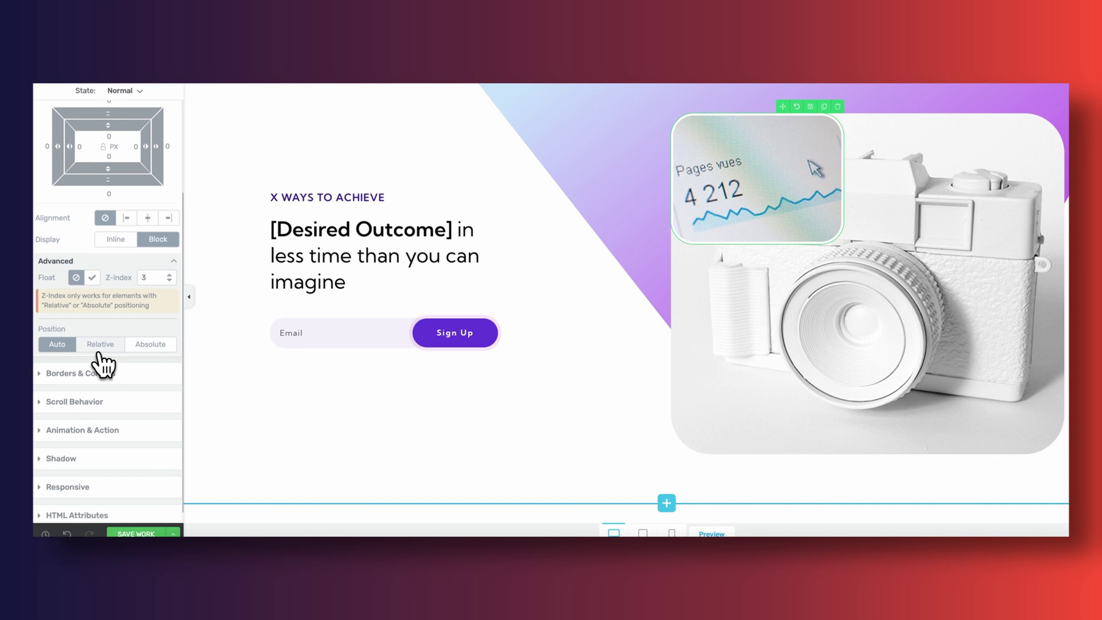
click(100, 345)
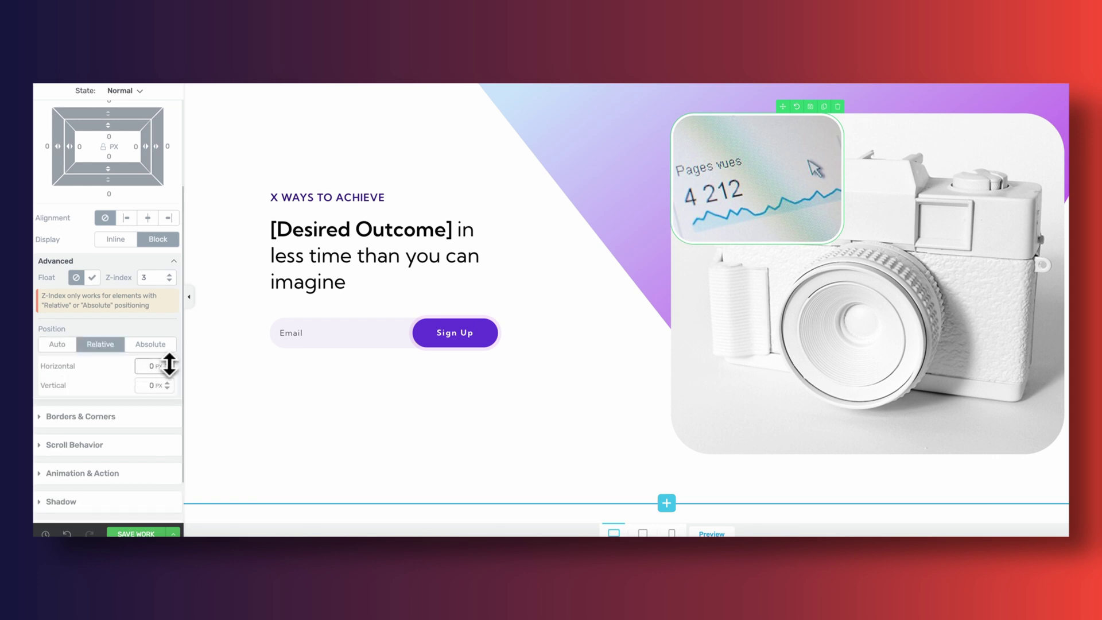
drag(169, 363, 158, 412)
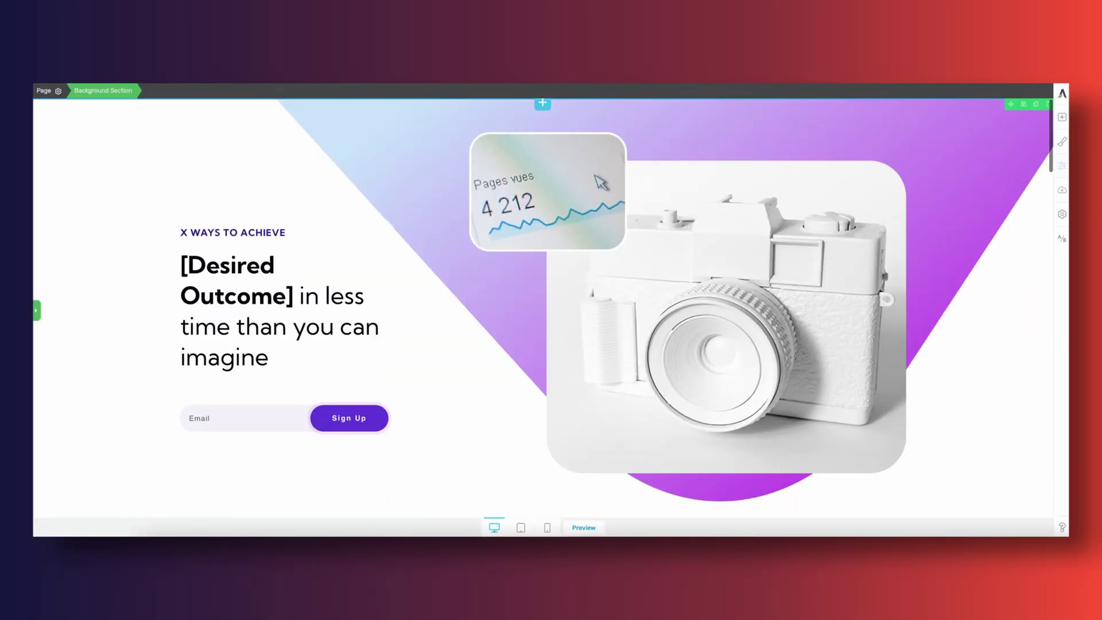
scroll(543, 301, down, 7)
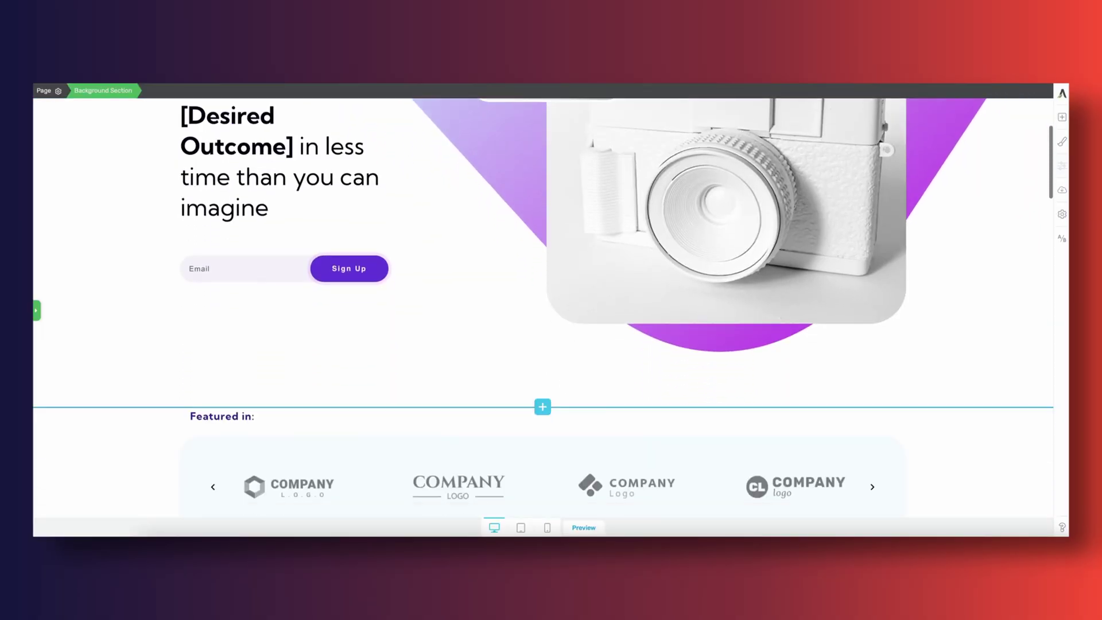
scroll(543, 301, down, 6)
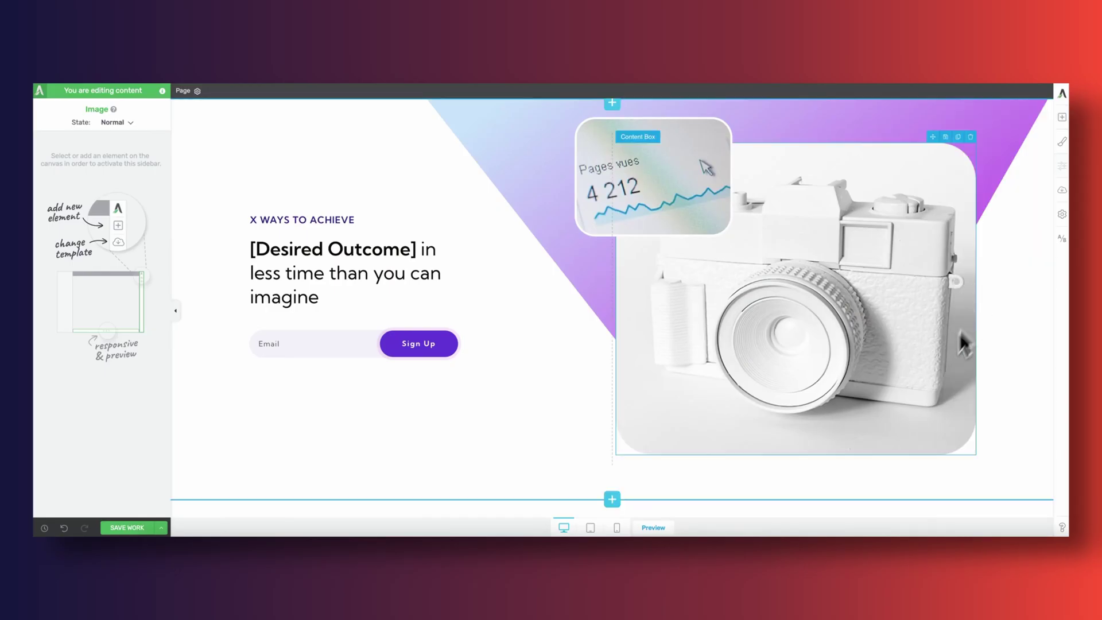
Add a Background Section below the hero holding a two-column Columns element.
click(1061, 117)
drag(964, 290, 828, 445)
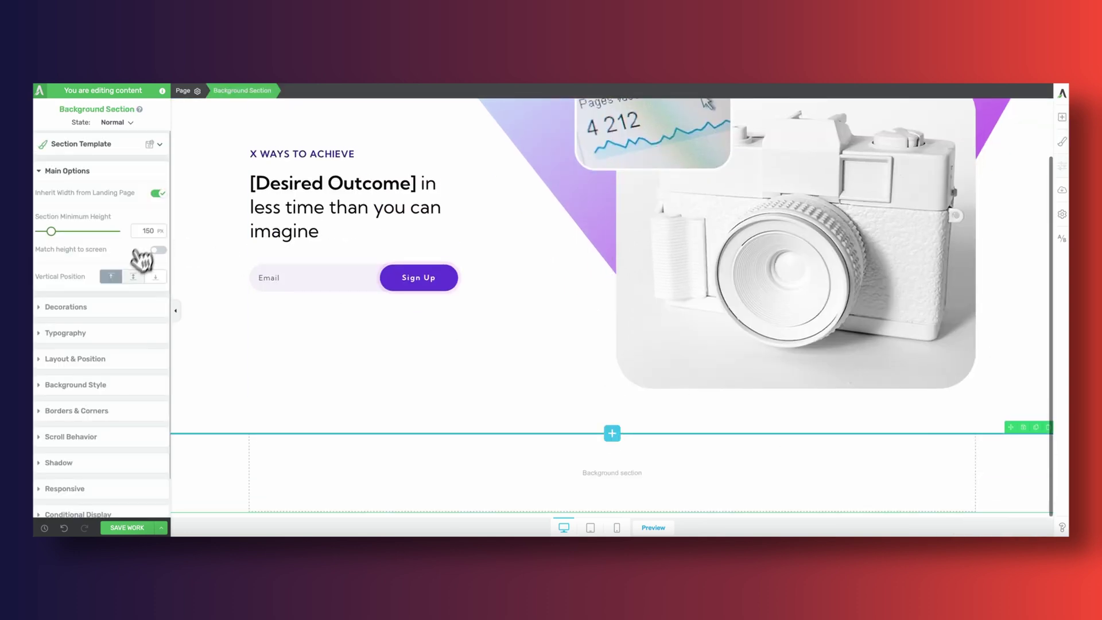
click(1059, 118)
text(col)
drag(991, 148, 591, 468)
click(540, 367)
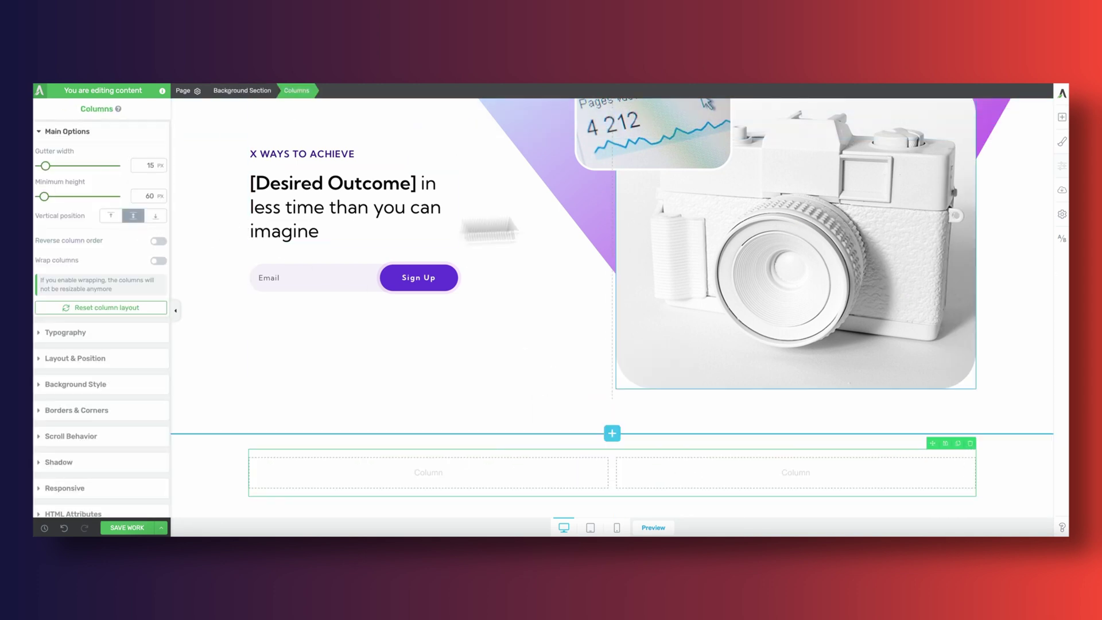
click(1062, 117)
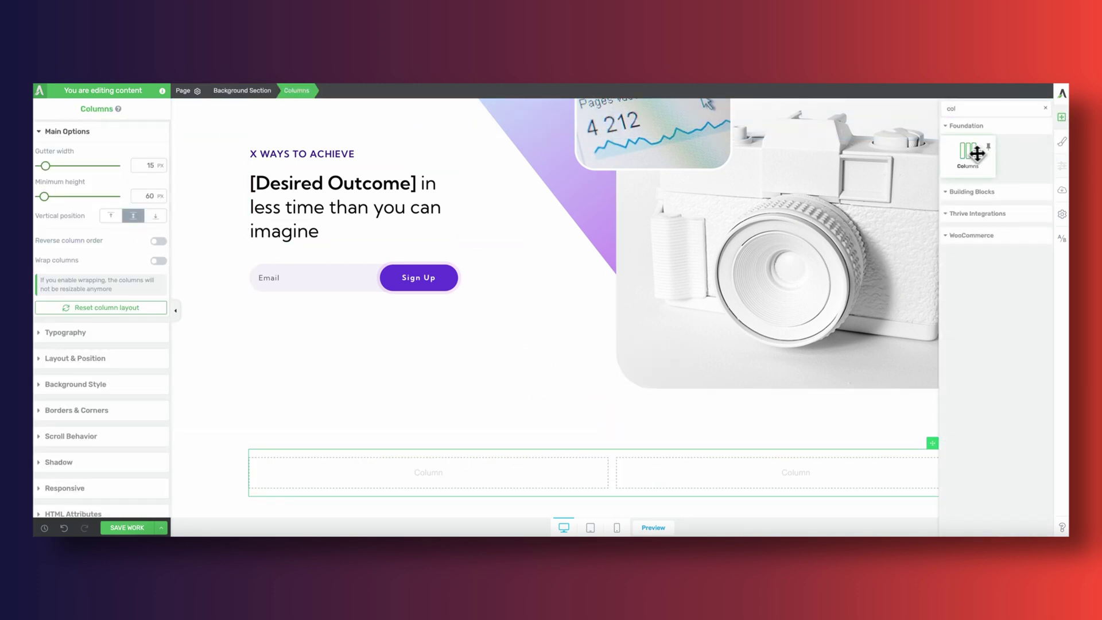
Nest two columns in the left column and insert the portrait photo from URL into the second.
drag(977, 153, 538, 473)
click(385, 382)
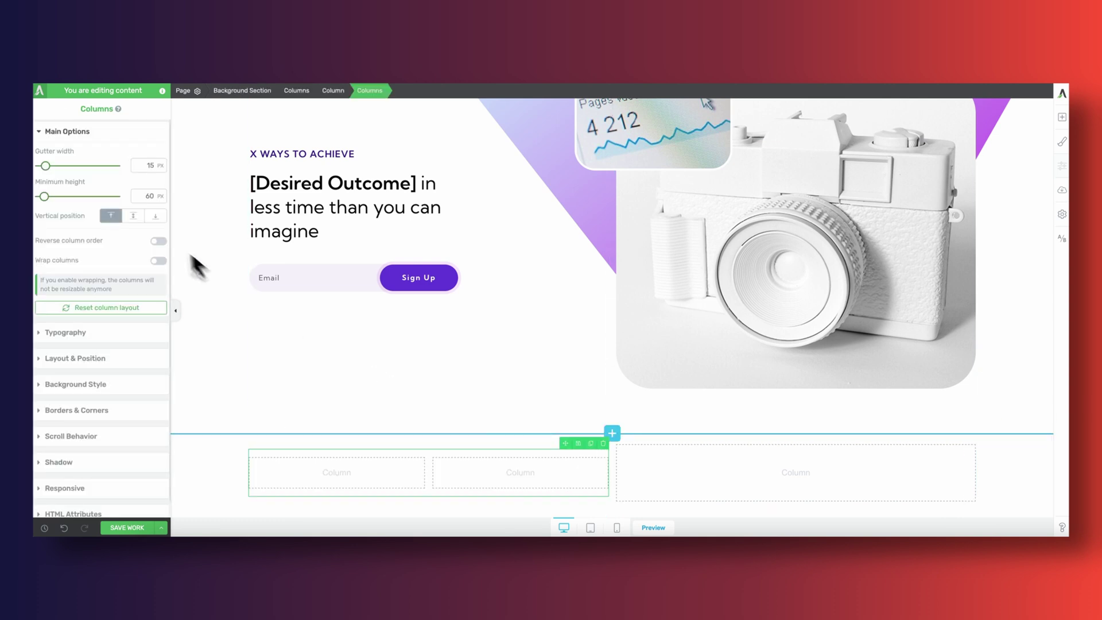
click(1062, 117)
text(im)
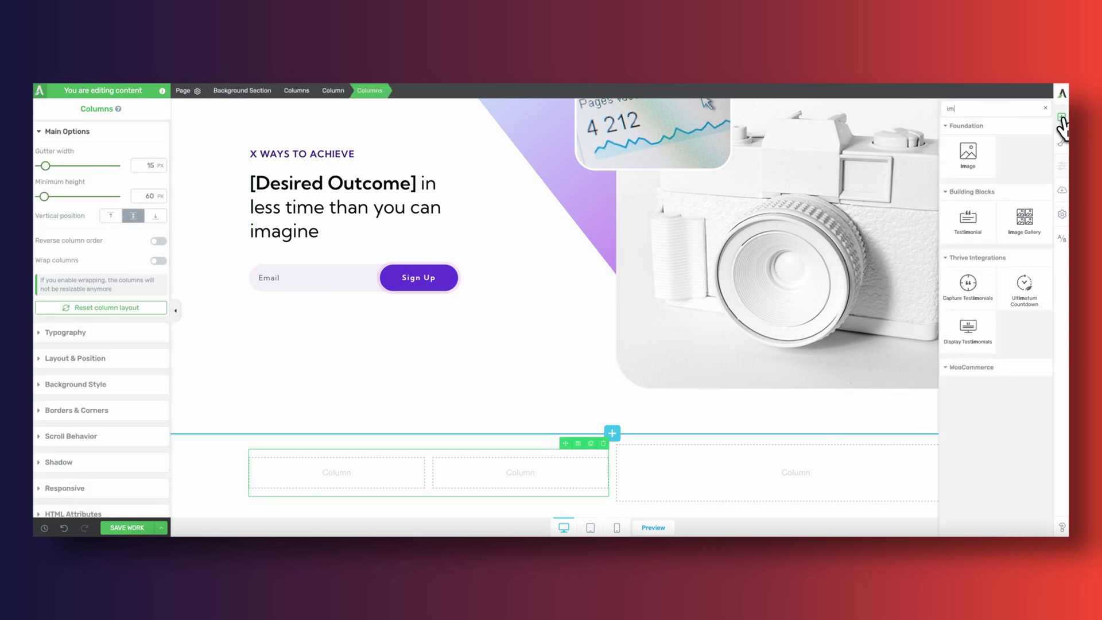
drag(991, 159, 475, 475)
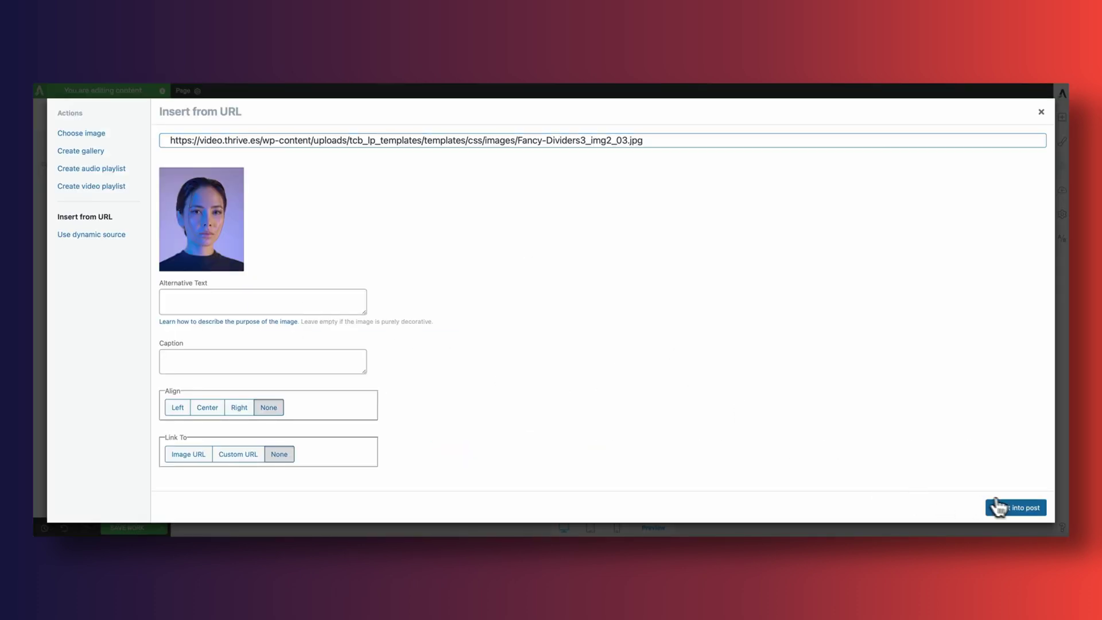
click(999, 508)
Give the portrait 40 px corners, -240 bottom and 0 top margins; add an image to the first nested column.
scroll(541, 455, down, 4)
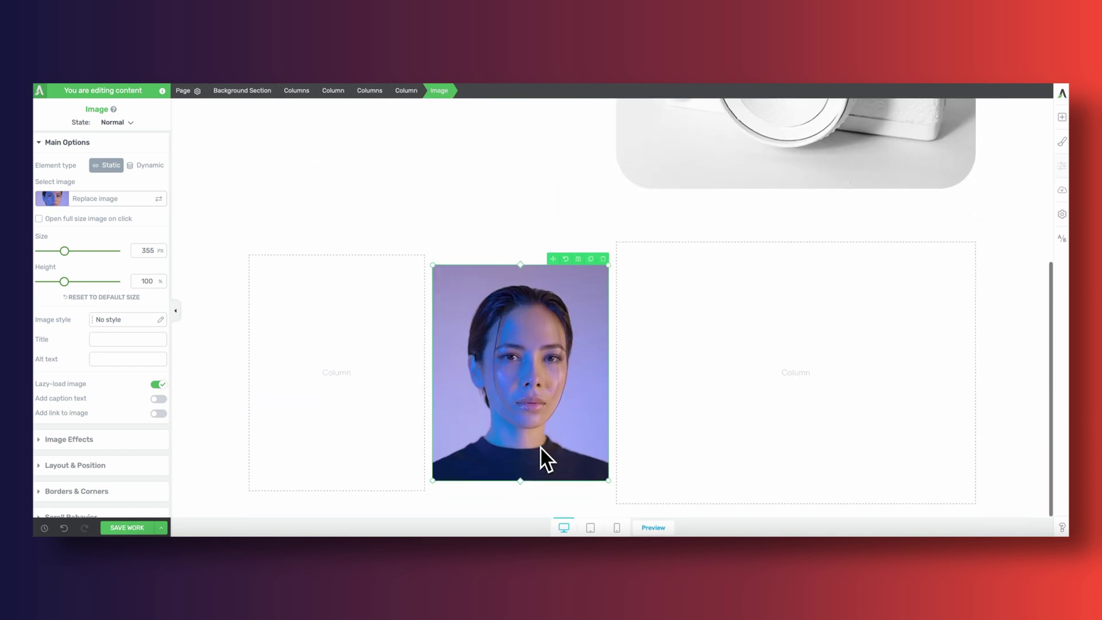
click(113, 491)
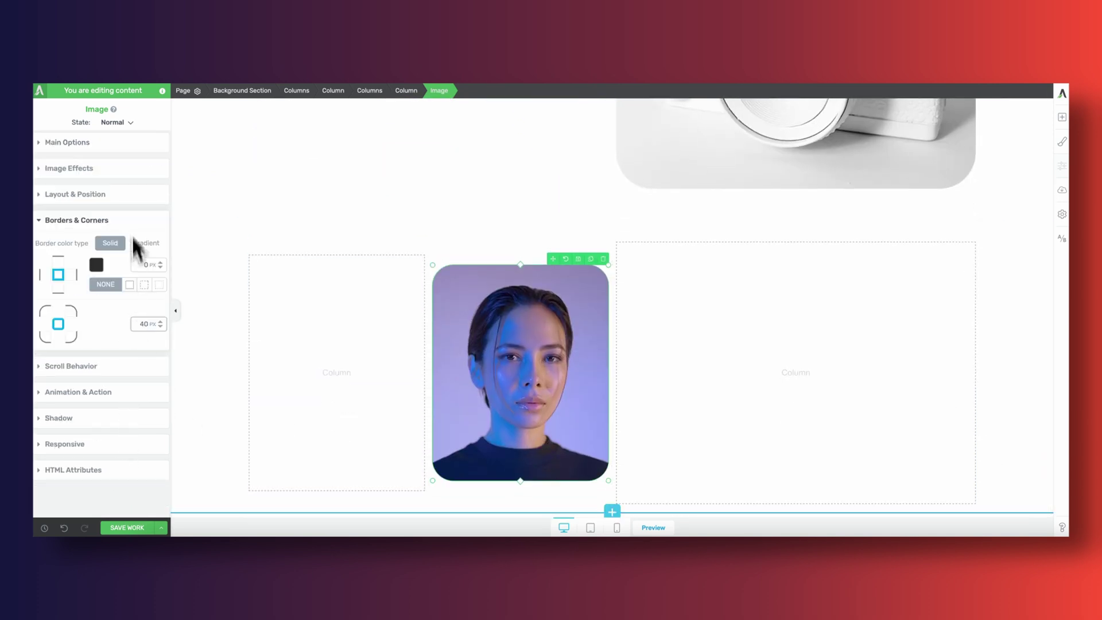
click(75, 194)
click(114, 325)
text(-24)
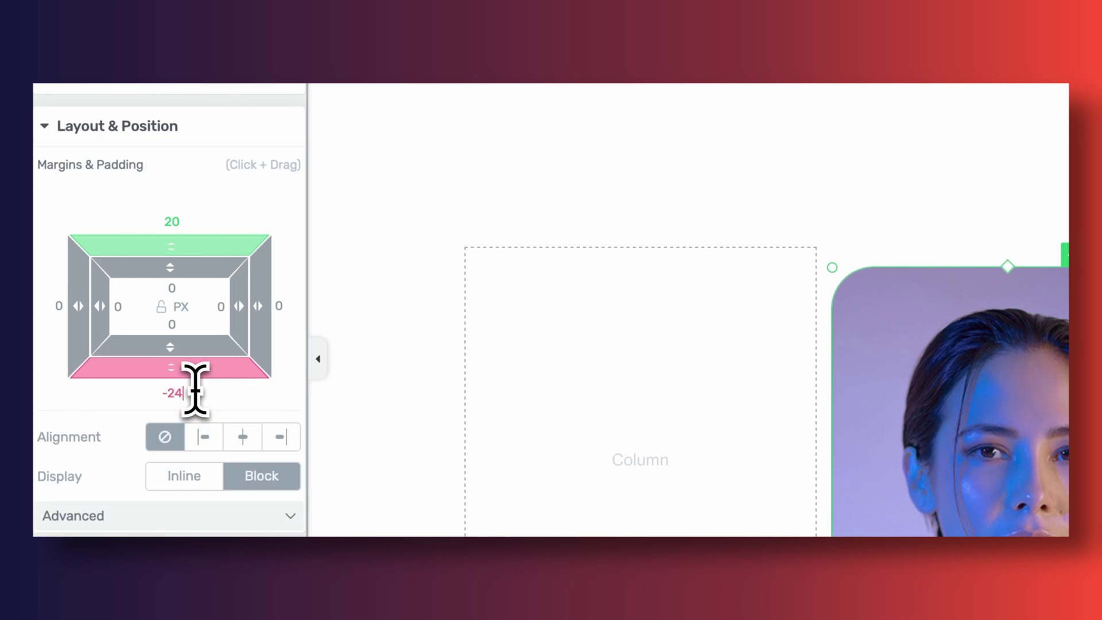
text(0)
click(171, 221)
text(0)
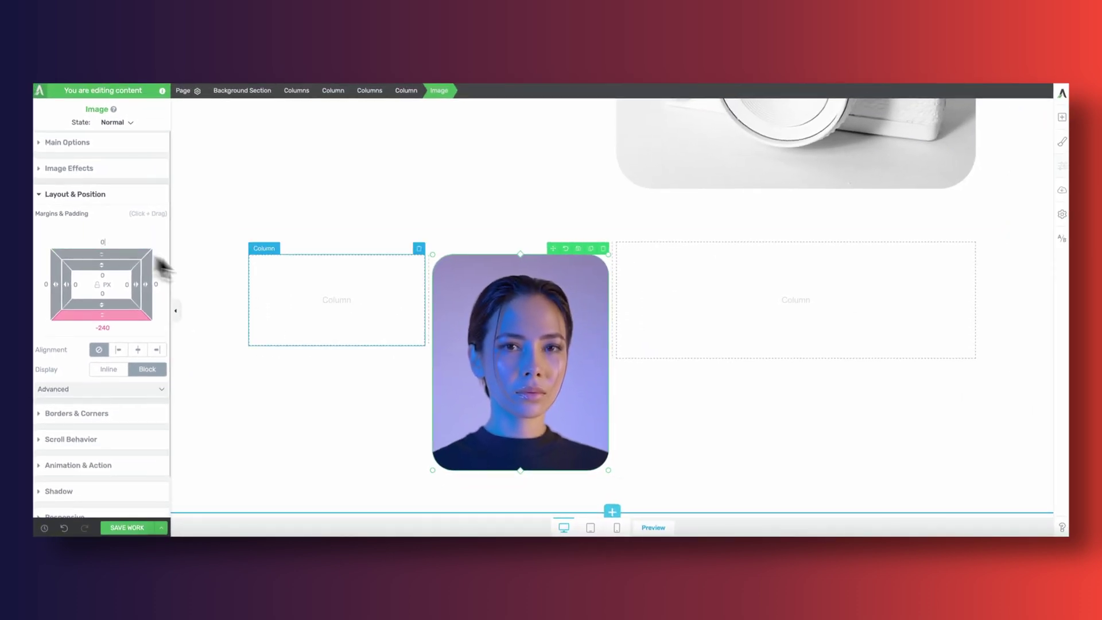
scroll(386, 413, up, 1)
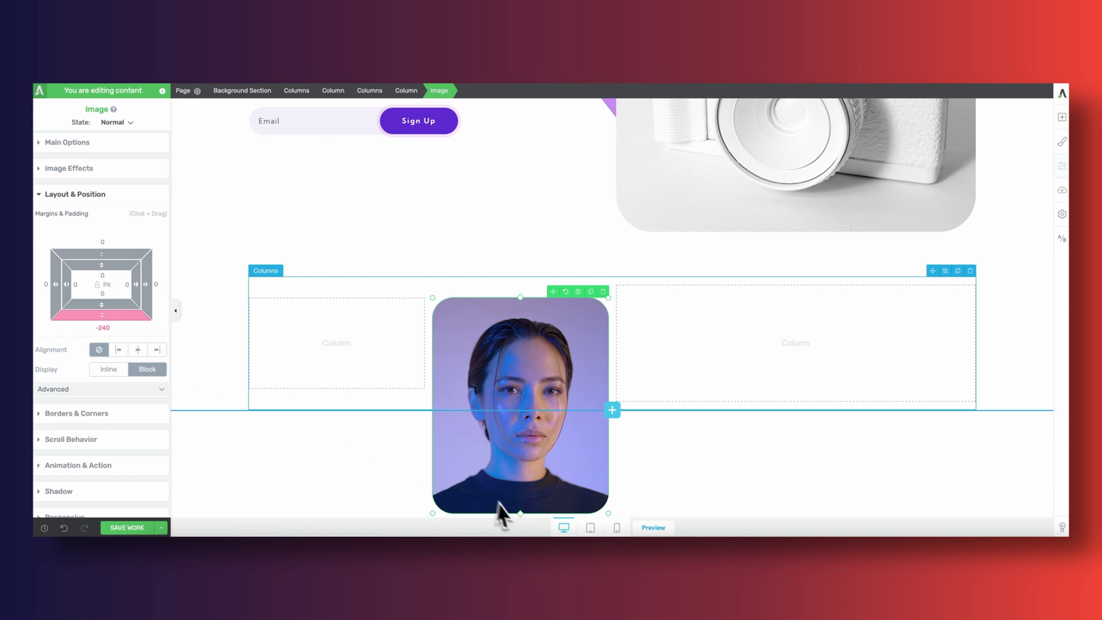
click(1062, 116)
drag(962, 192, 381, 362)
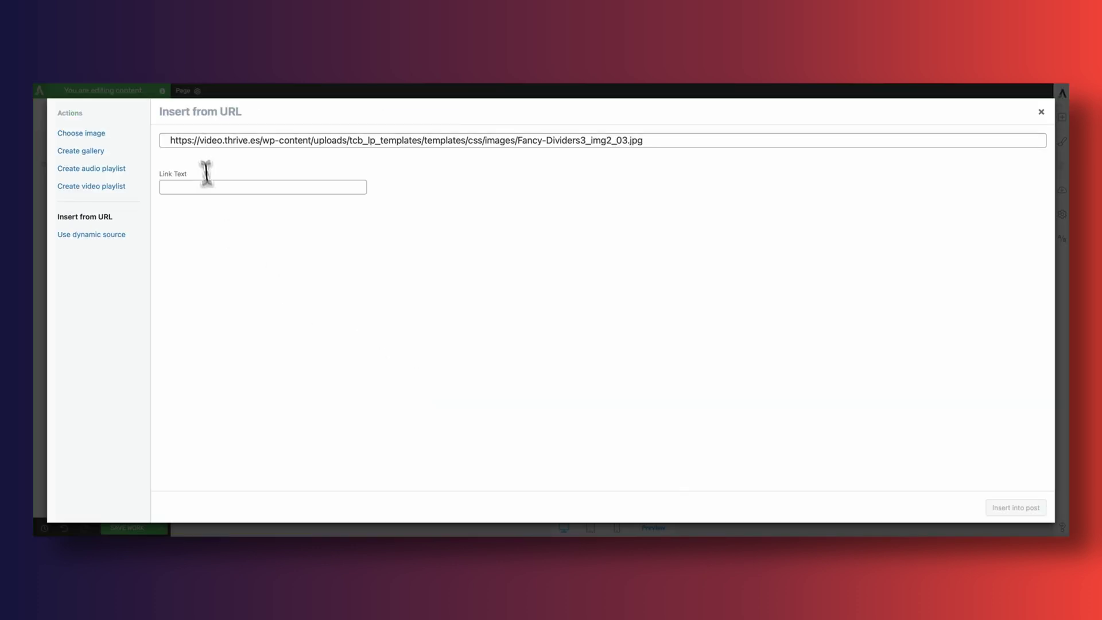
Insert the man-with-cameras photo with 40 px rounded corners, then duplicate it to swap the copy's image.
click(1013, 507)
scroll(466, 454, down, 1)
scroll(138, 396, down, 2)
click(138, 376)
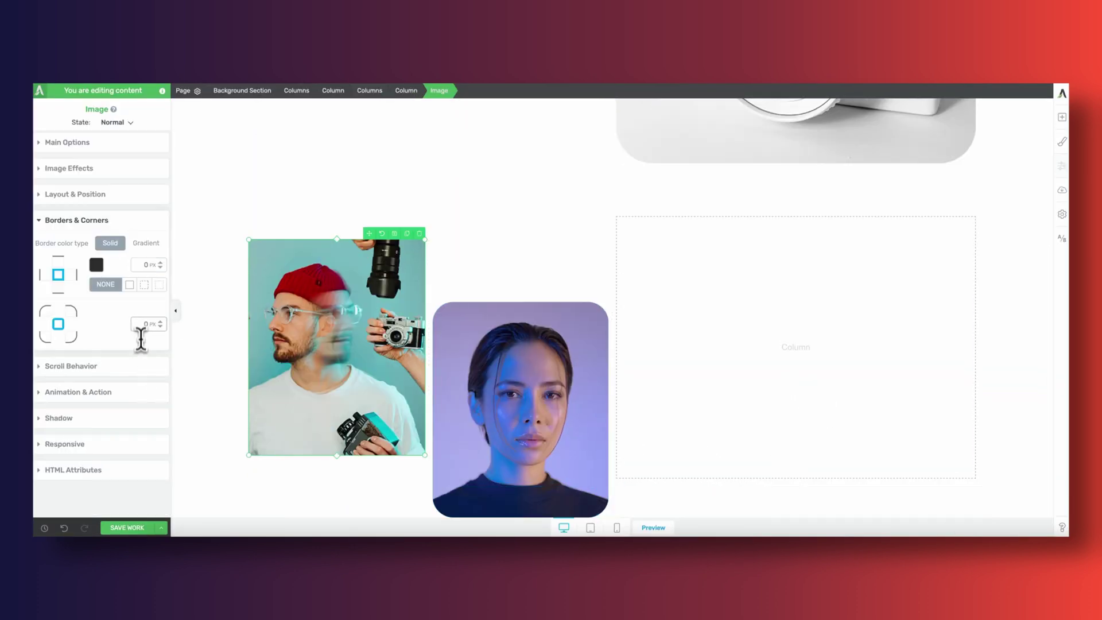
click(406, 233)
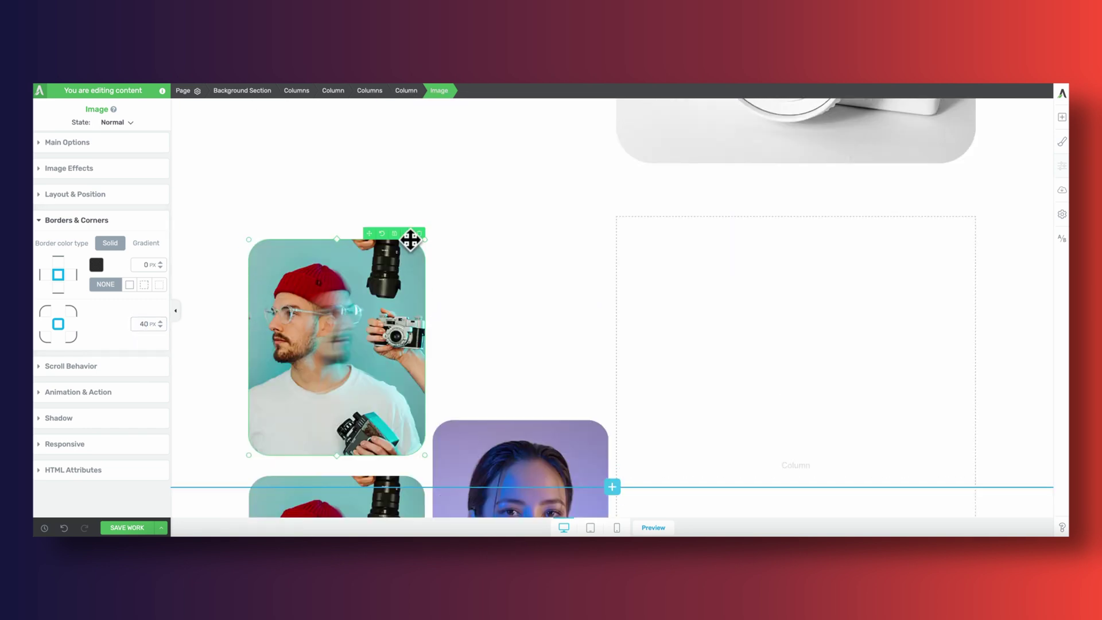
scroll(410, 246, down, 4)
click(144, 142)
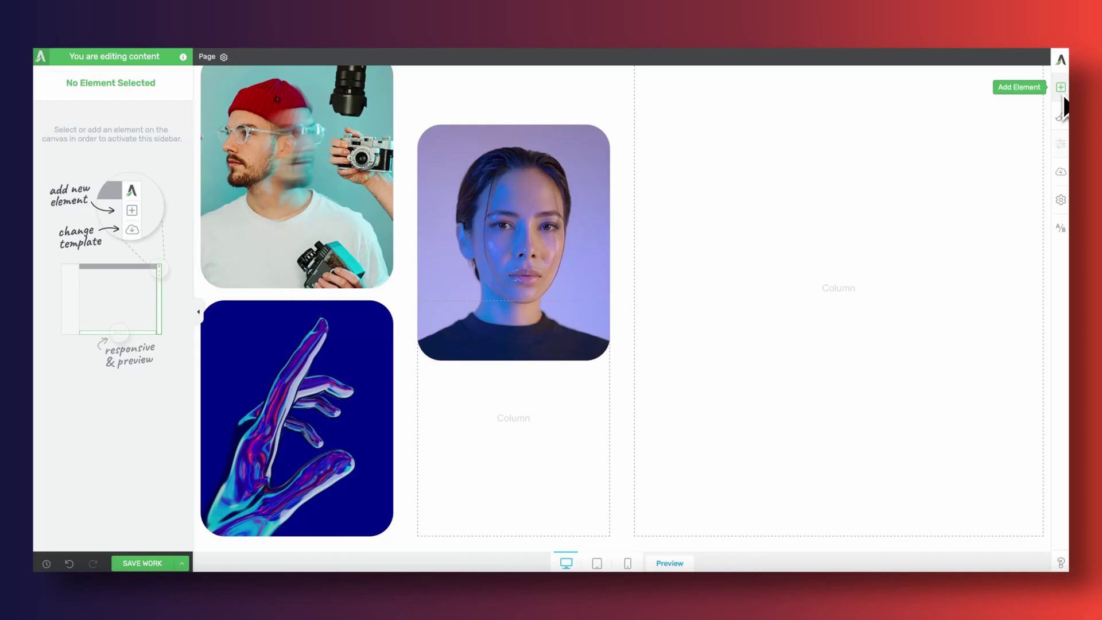
Add a content box to the middle column and zero its margins and padding.
text(cont)
drag(998, 189, 546, 428)
click(148, 245)
text(0)
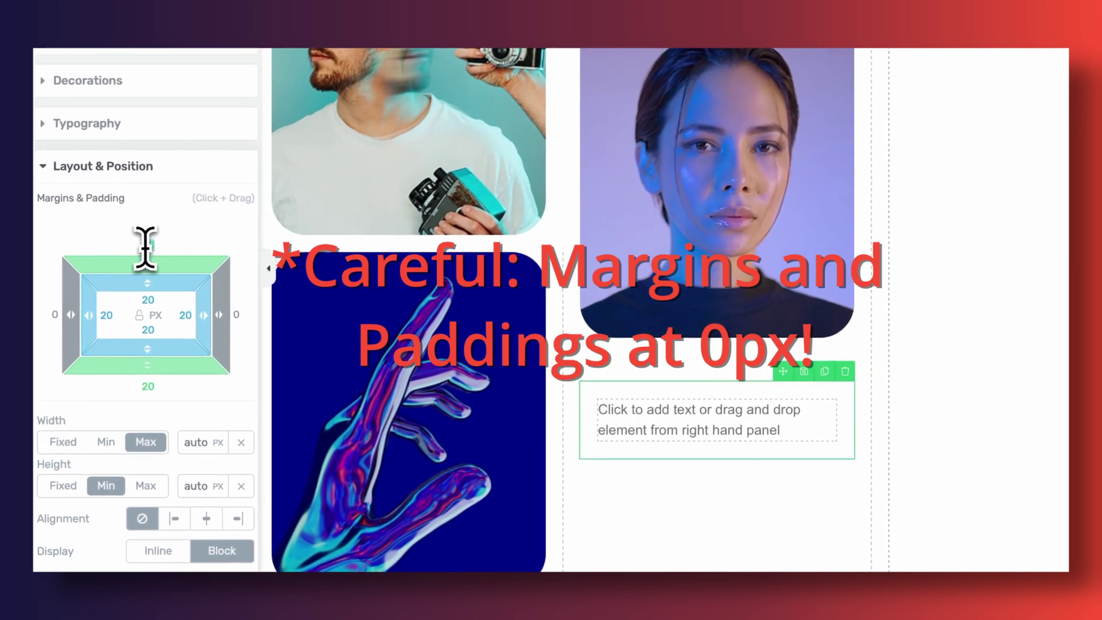
key(Tab)
key(Tab)
text(0)
key(Tab)
key(Tab)
text(0)
key(Tab)
text(0)
key(Tab)
text(0)
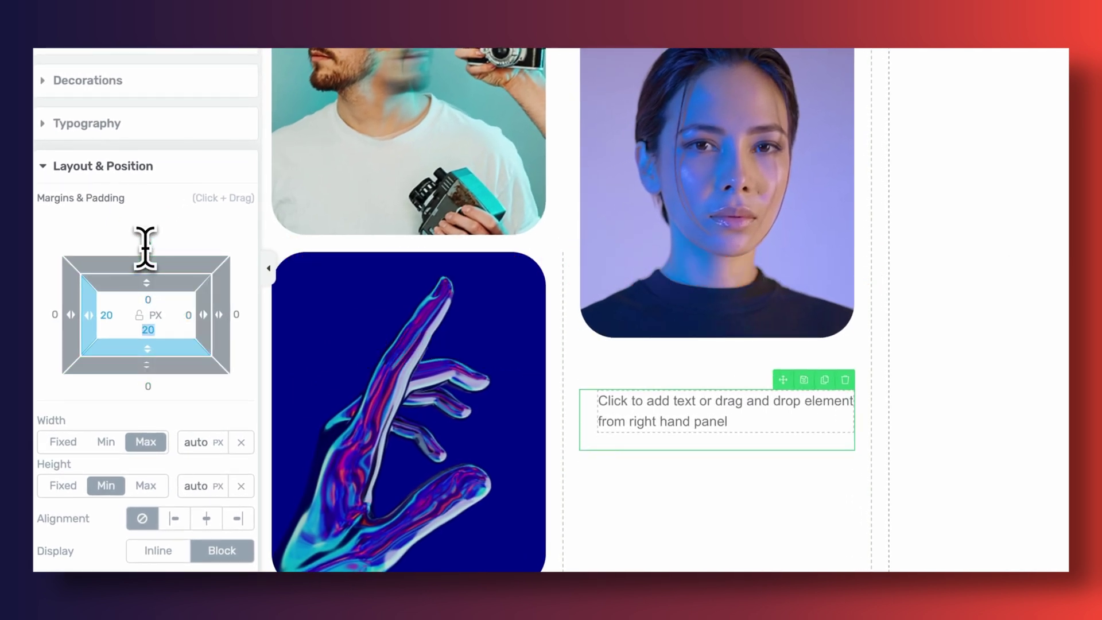
key(Tab)
text(0)
scroll(145, 258, down, 3)
click(146, 352)
Give the box a fixed 200 px width and 60 px height, centred in its column.
click(80, 353)
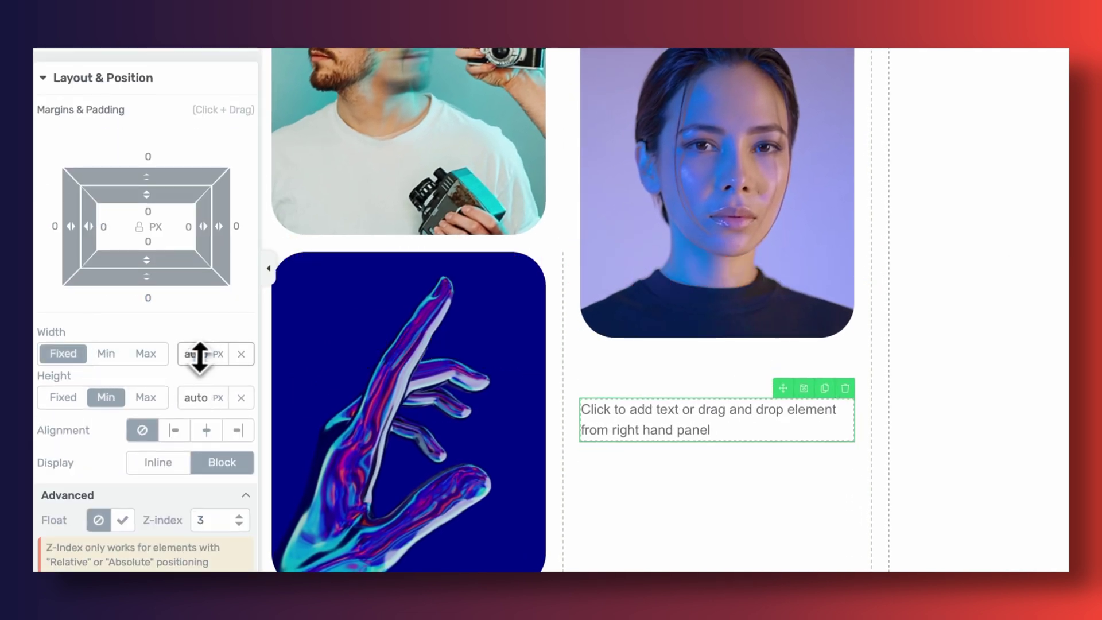
drag(191, 357, 193, 356)
click(63, 397)
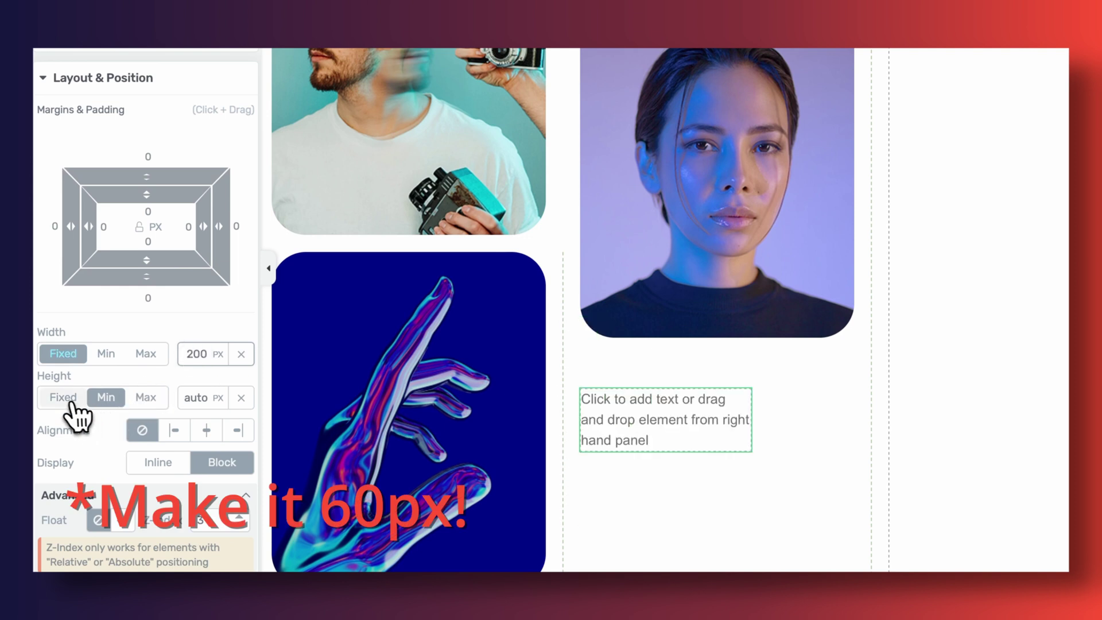
drag(192, 398, 192, 398)
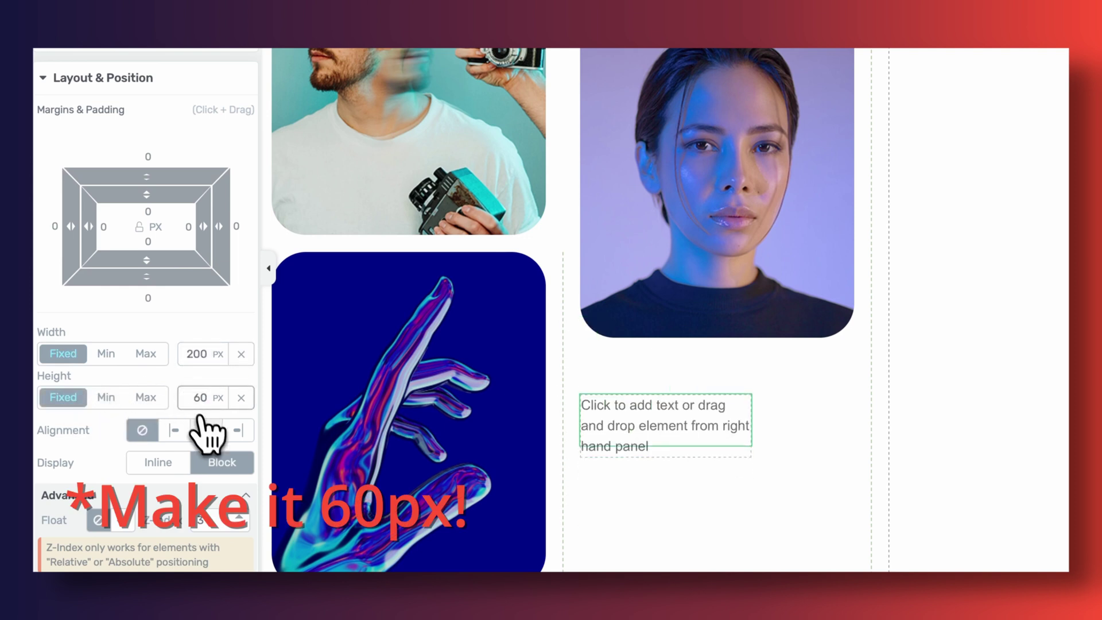
click(206, 430)
Add a purple dashed top border and a solid purple bottom border to the box.
scroll(204, 493, down, 8)
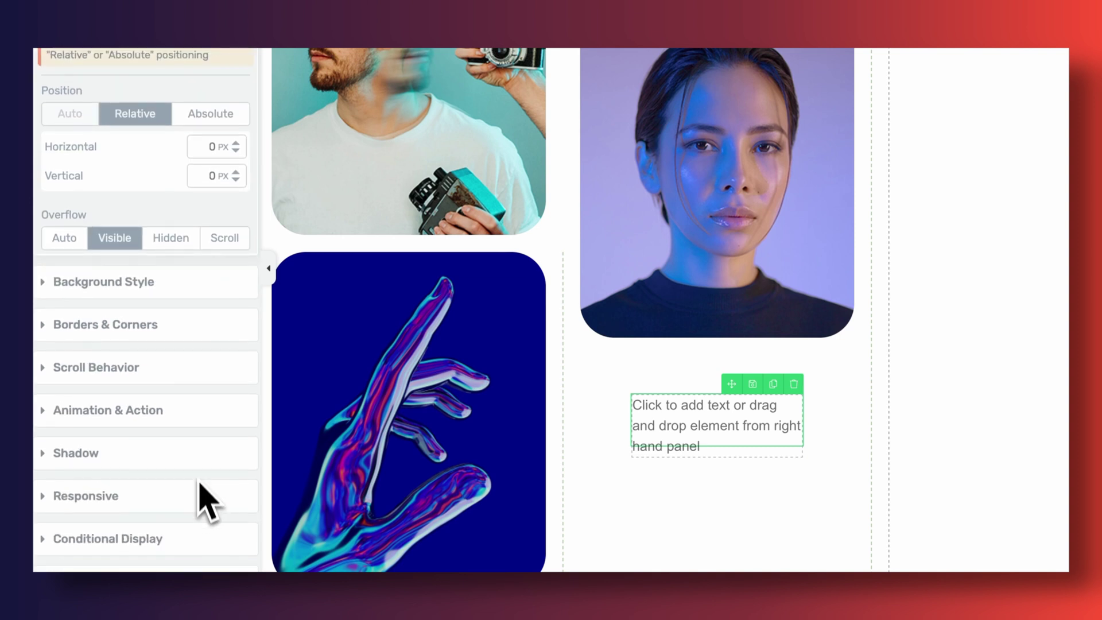
click(184, 331)
click(75, 187)
click(217, 232)
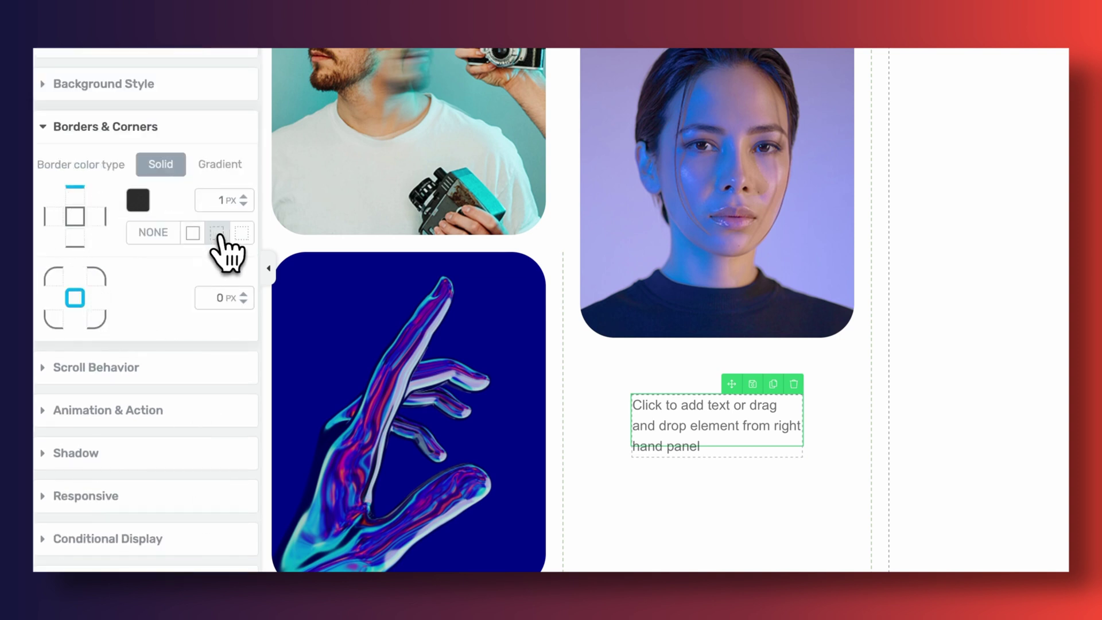
click(138, 200)
click(71, 485)
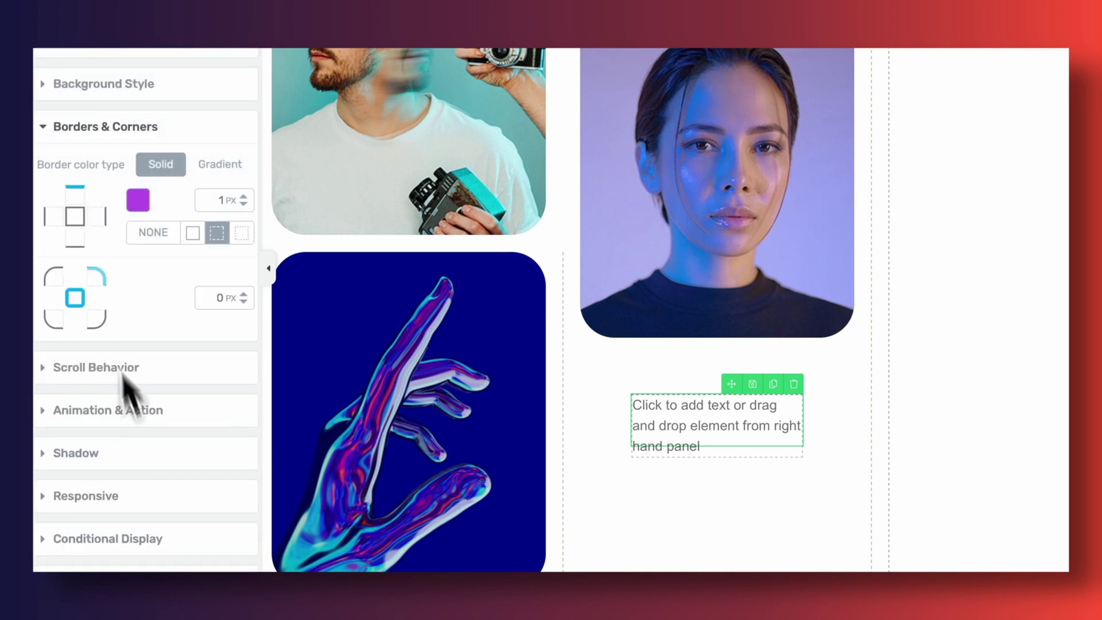
click(65, 217)
click(138, 200)
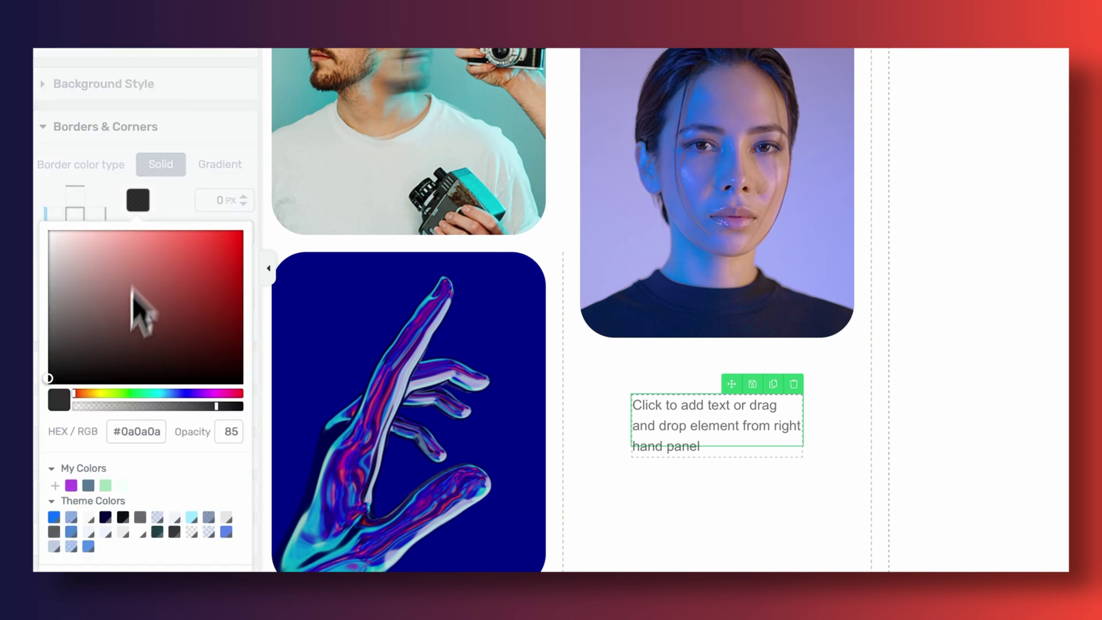
click(71, 485)
click(75, 240)
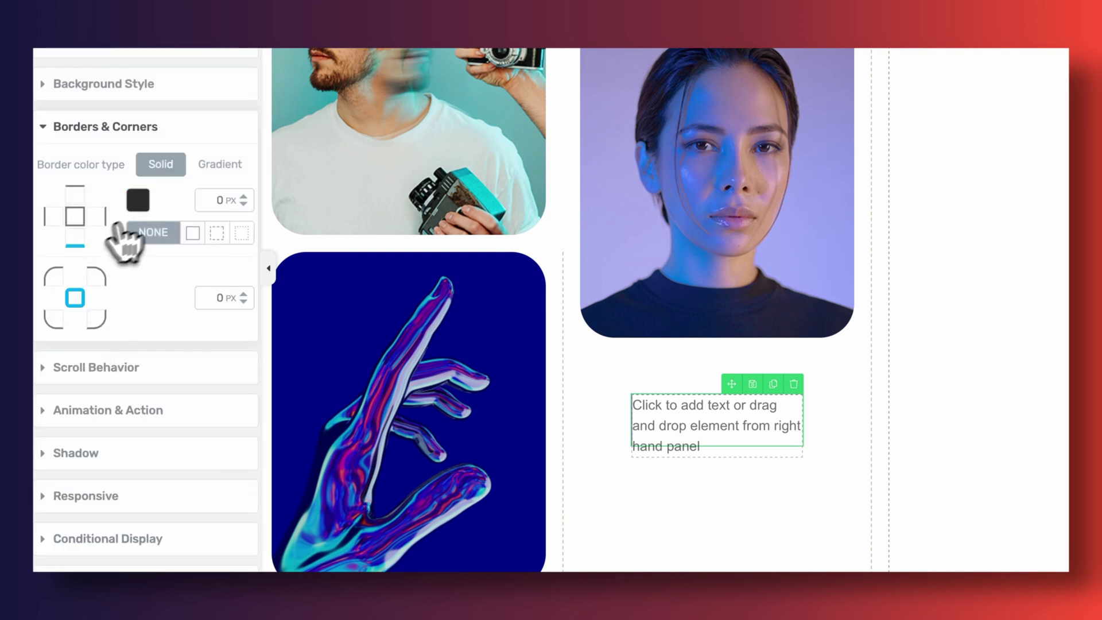
click(138, 200)
click(71, 485)
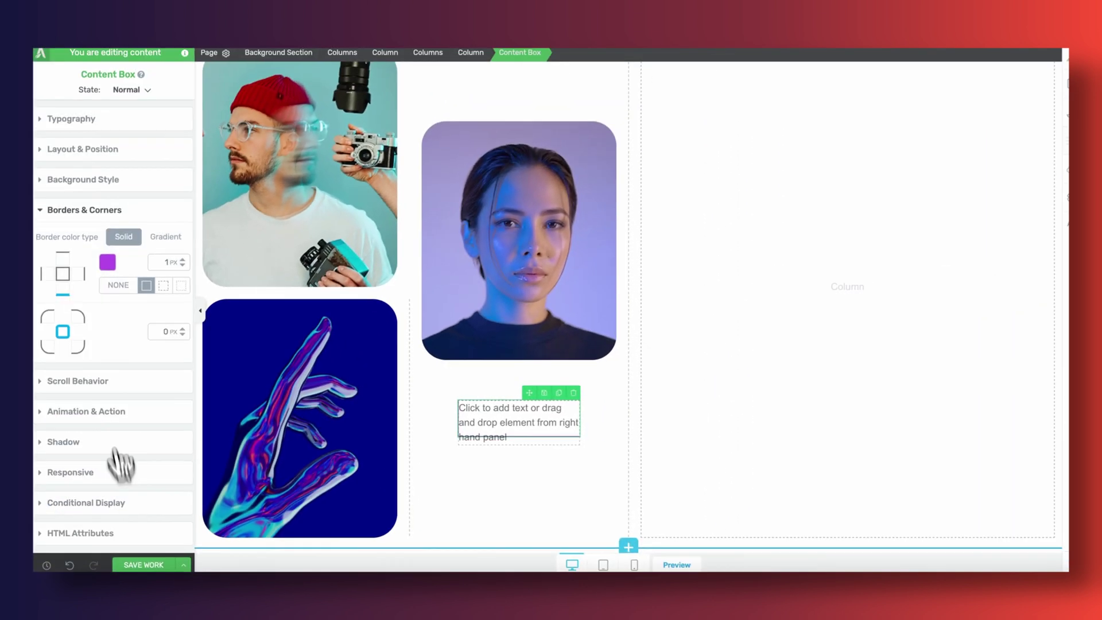
Round the box's left corners to 100 px.
click(108, 325)
click(80, 351)
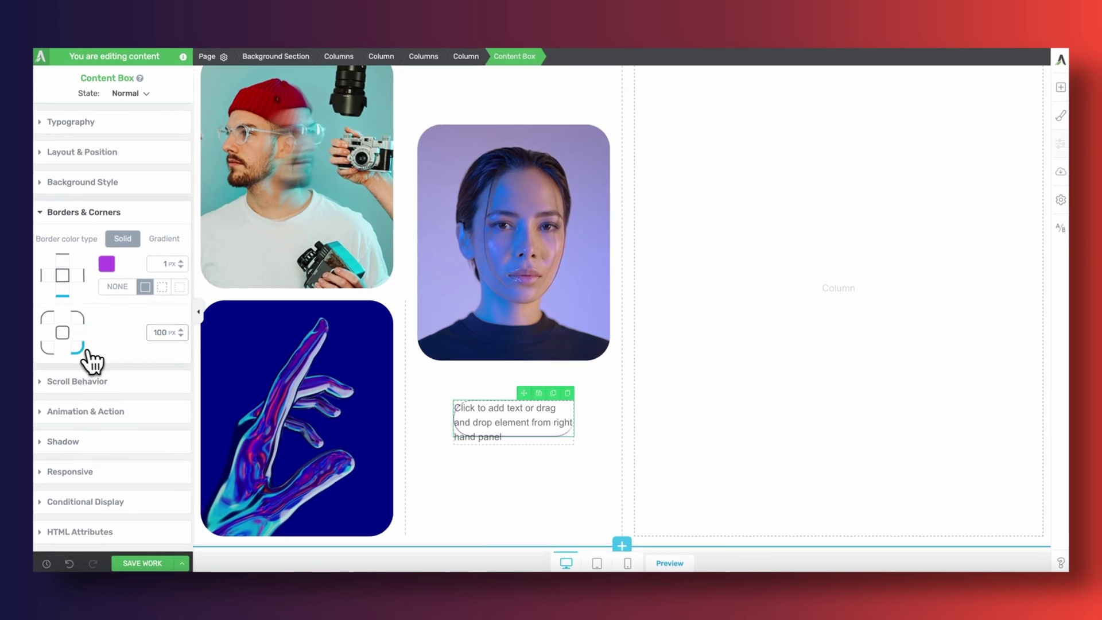
click(534, 467)
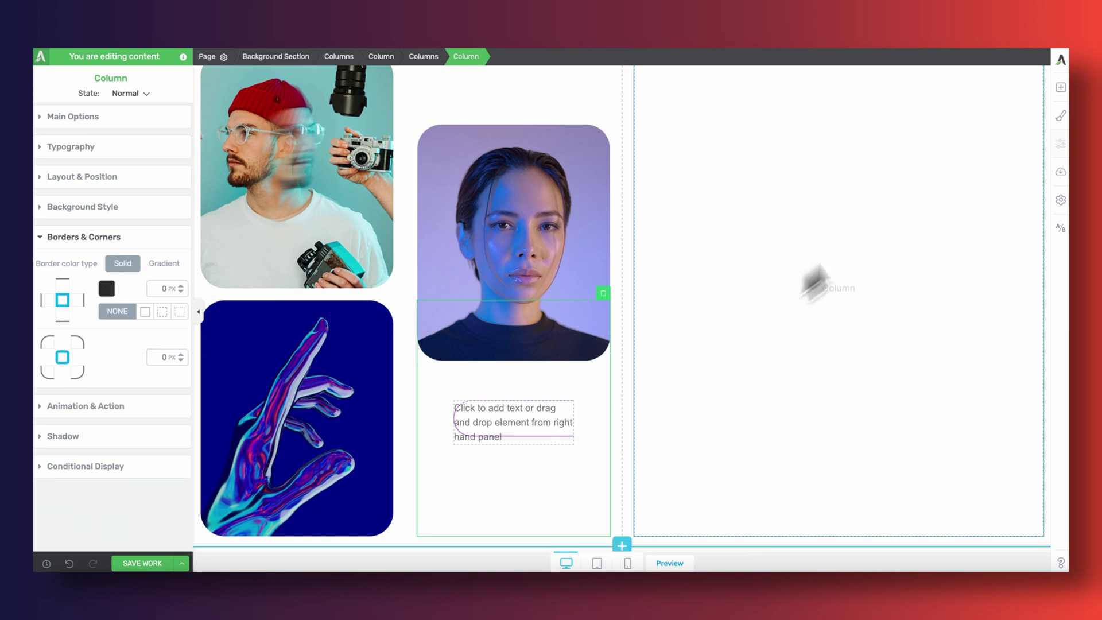
click(1060, 88)
Drop a circle-small icon into the curved box and colour it purple #b54be6.
text(ic)
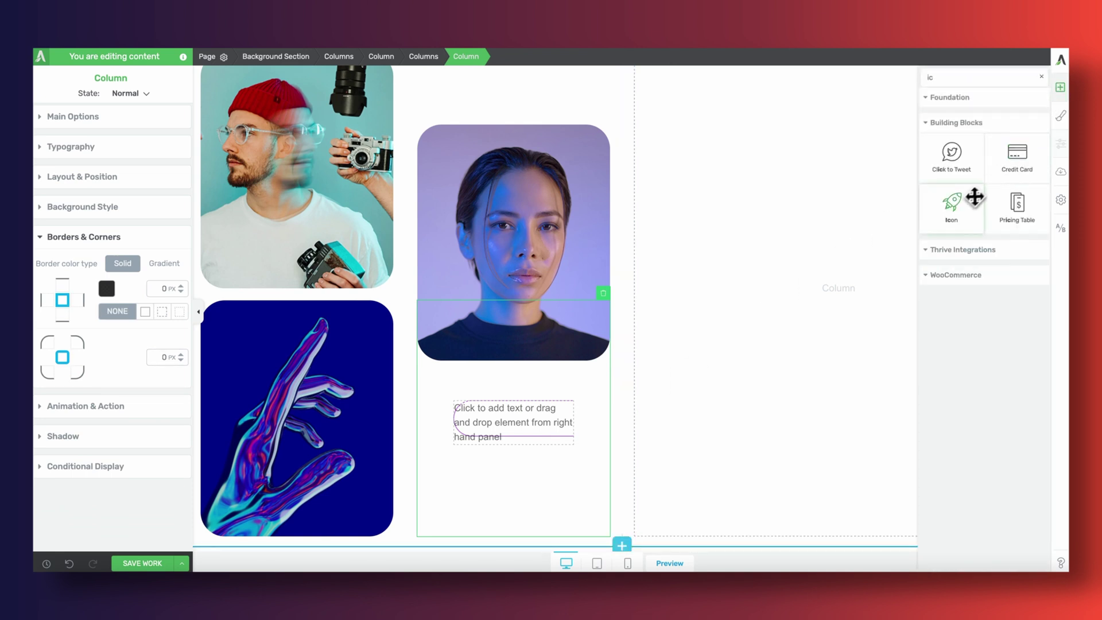
drag(974, 197, 536, 431)
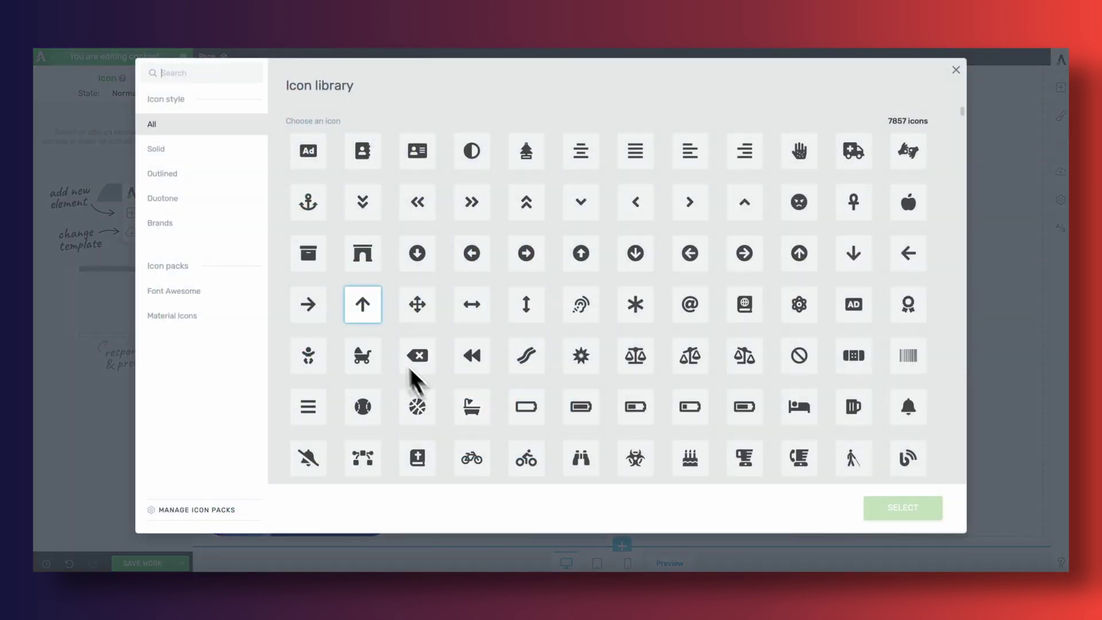
text(circle-small)
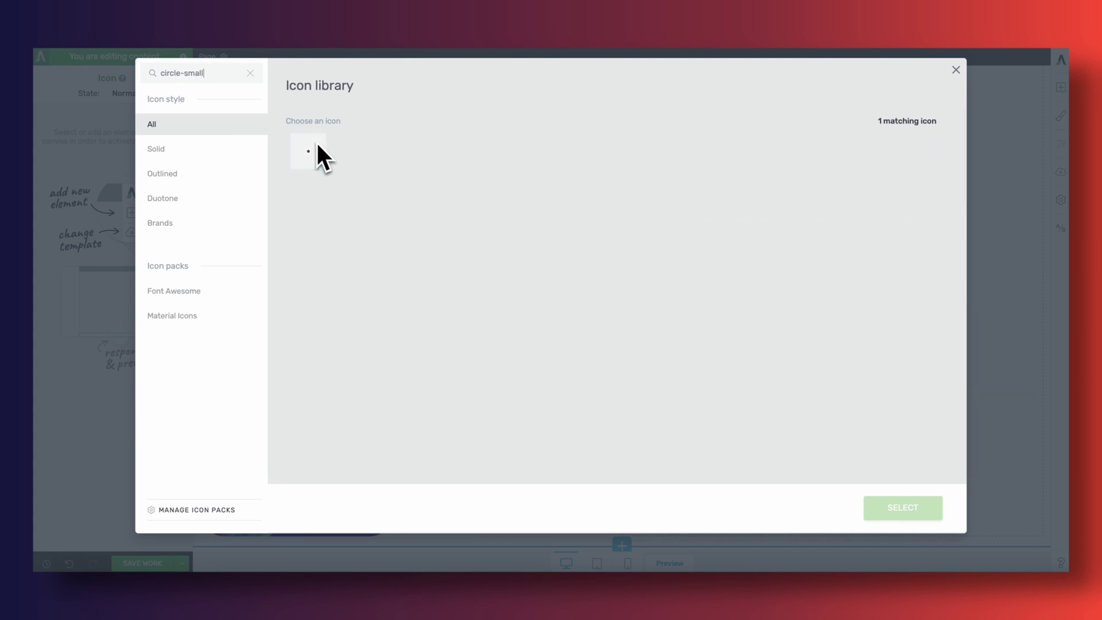
click(310, 150)
click(867, 512)
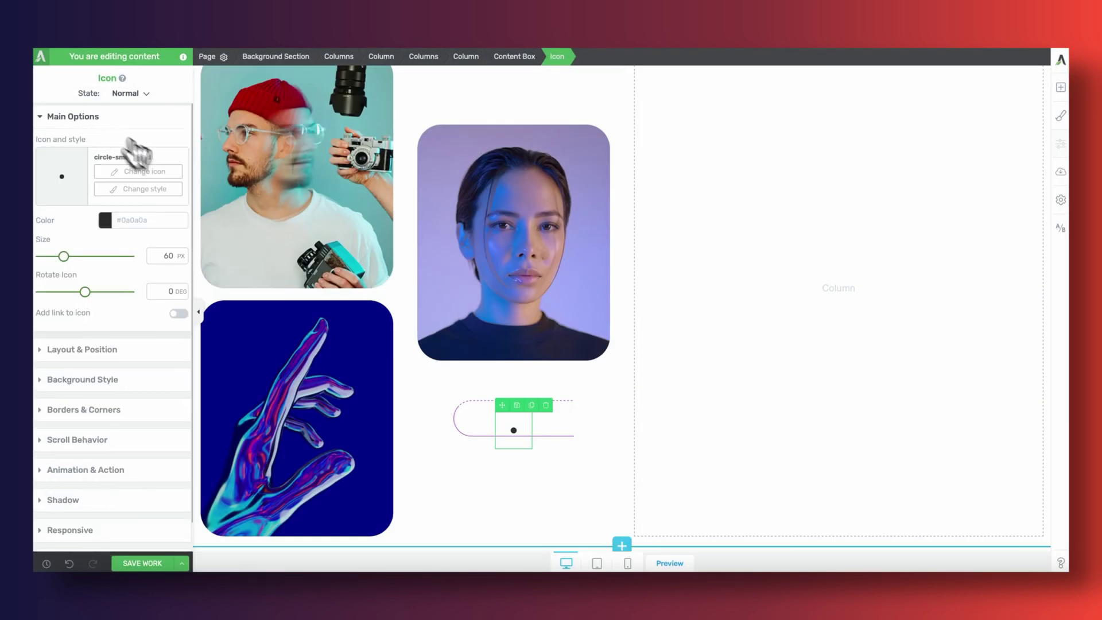
click(123, 225)
click(63, 423)
click(146, 490)
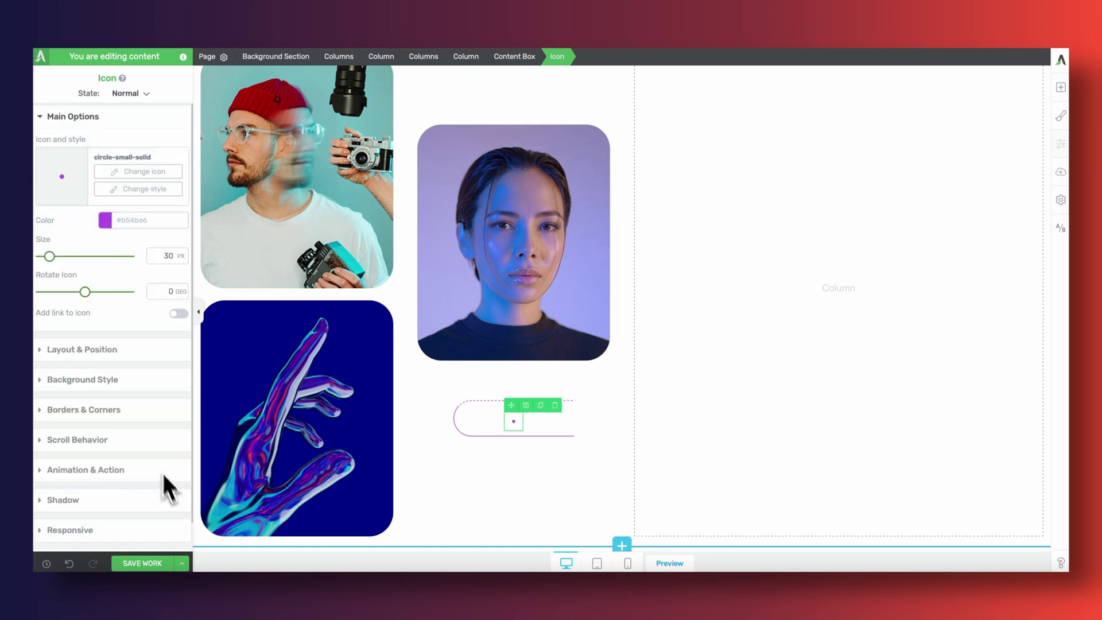
Zero the icon's margin and position it absolutely at the box's bottom-right corner.
click(146, 351)
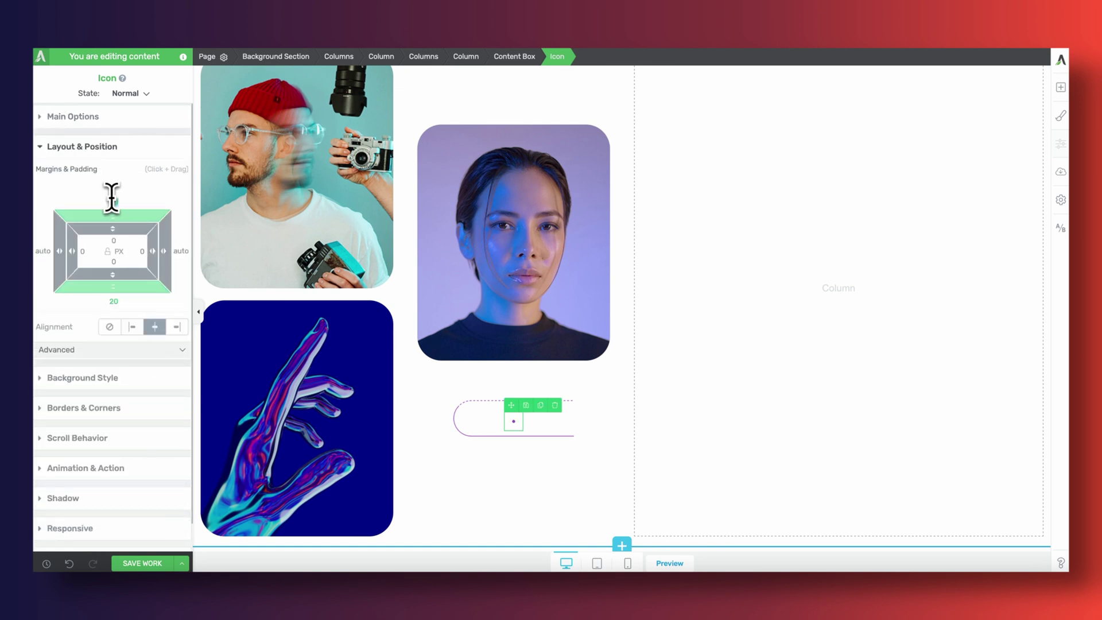
drag(111, 197, 111, 197)
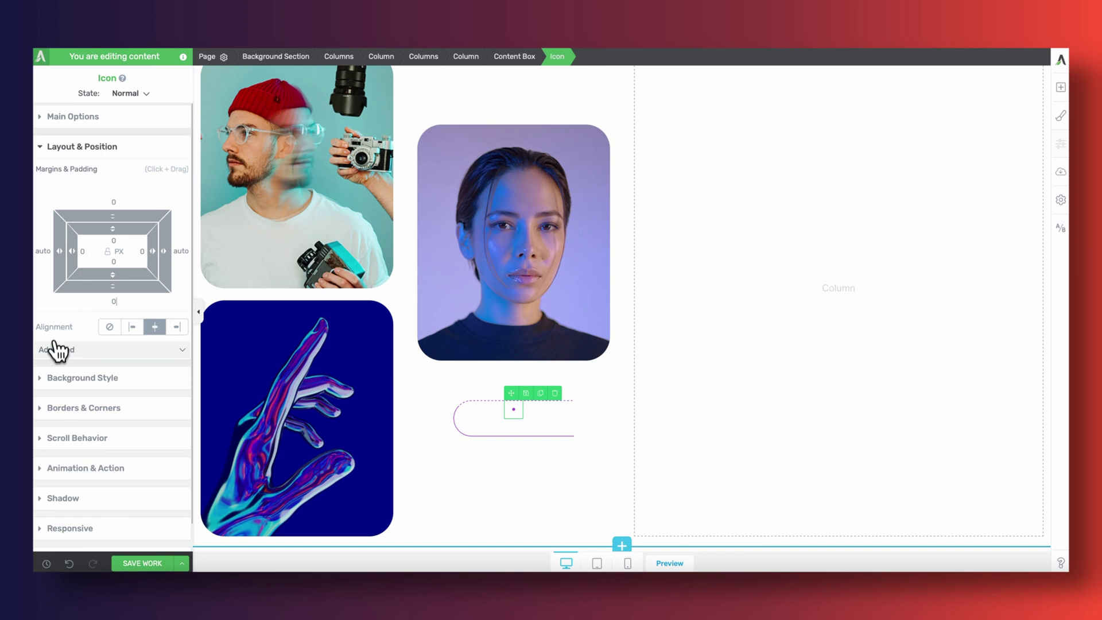
click(58, 350)
click(165, 438)
scroll(167, 447, down, 2)
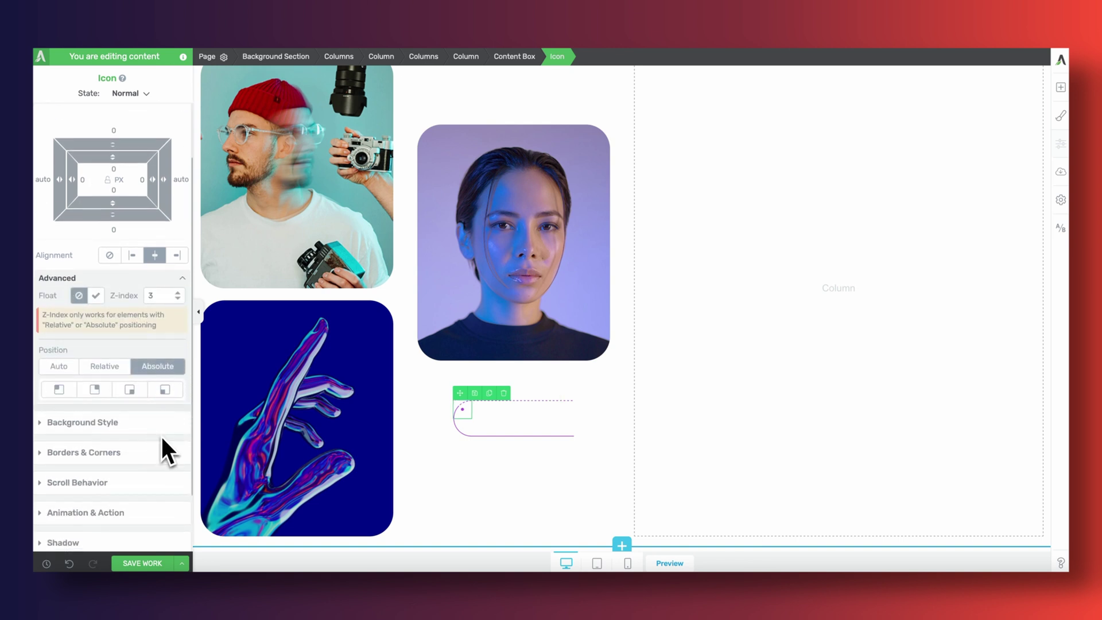
click(129, 390)
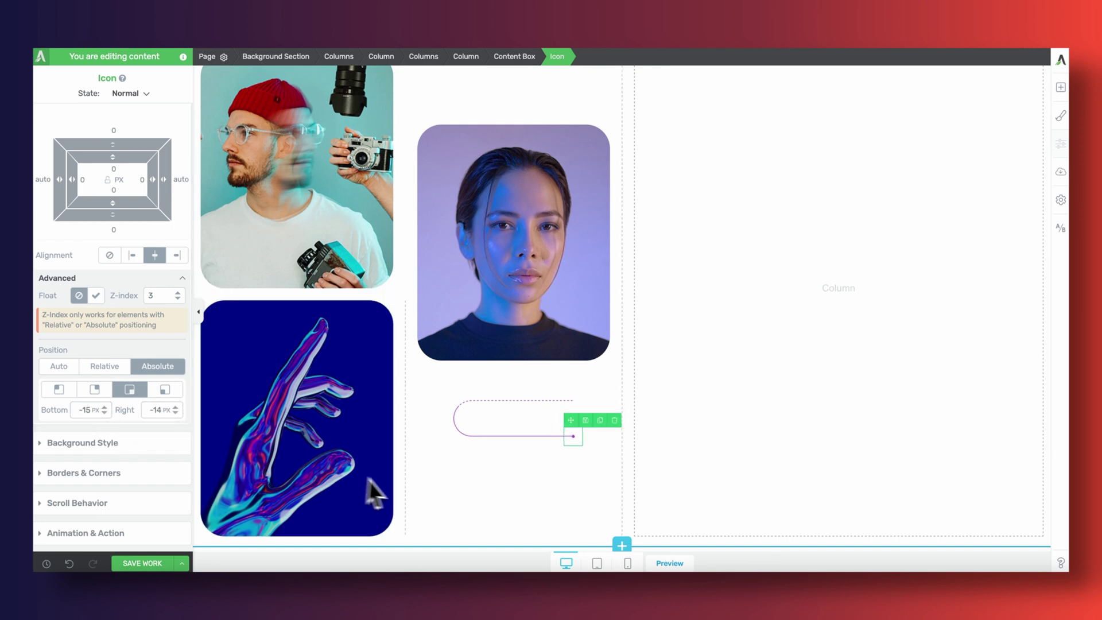
click(458, 481)
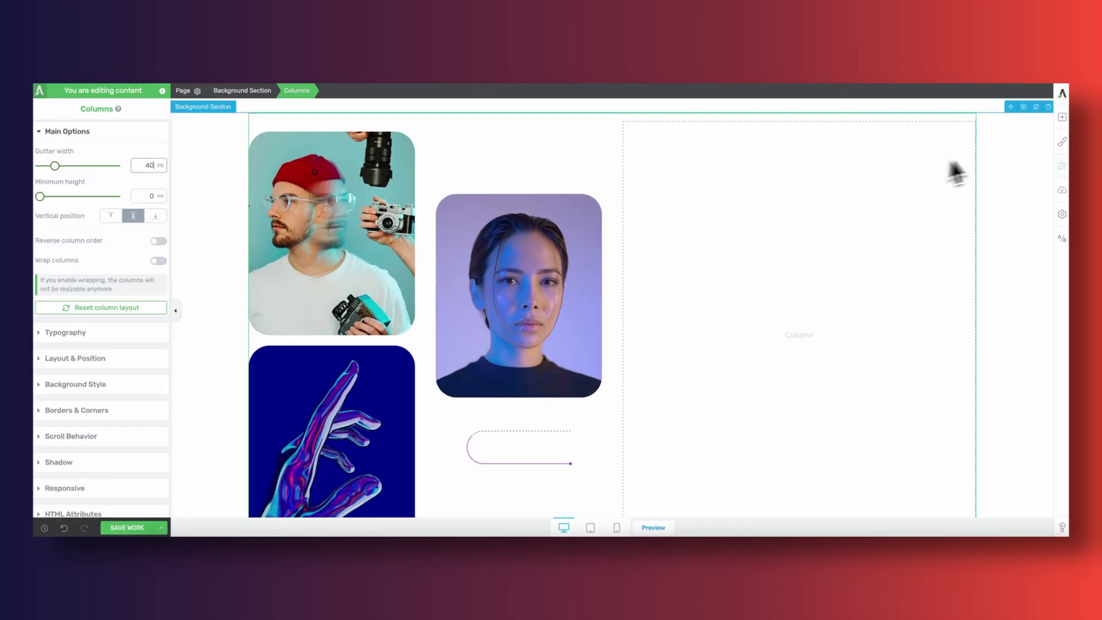
Add a two-column block to the right column with a heading text and a paragraph below it.
click(1062, 117)
drag(969, 152, 764, 338)
click(761, 363)
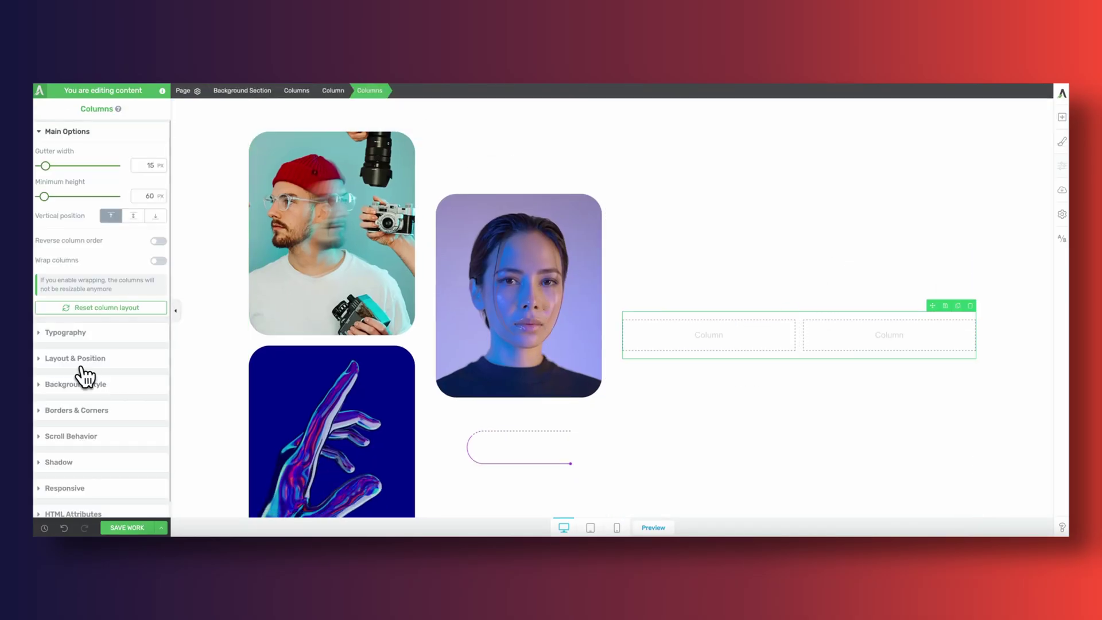
click(78, 358)
click(683, 334)
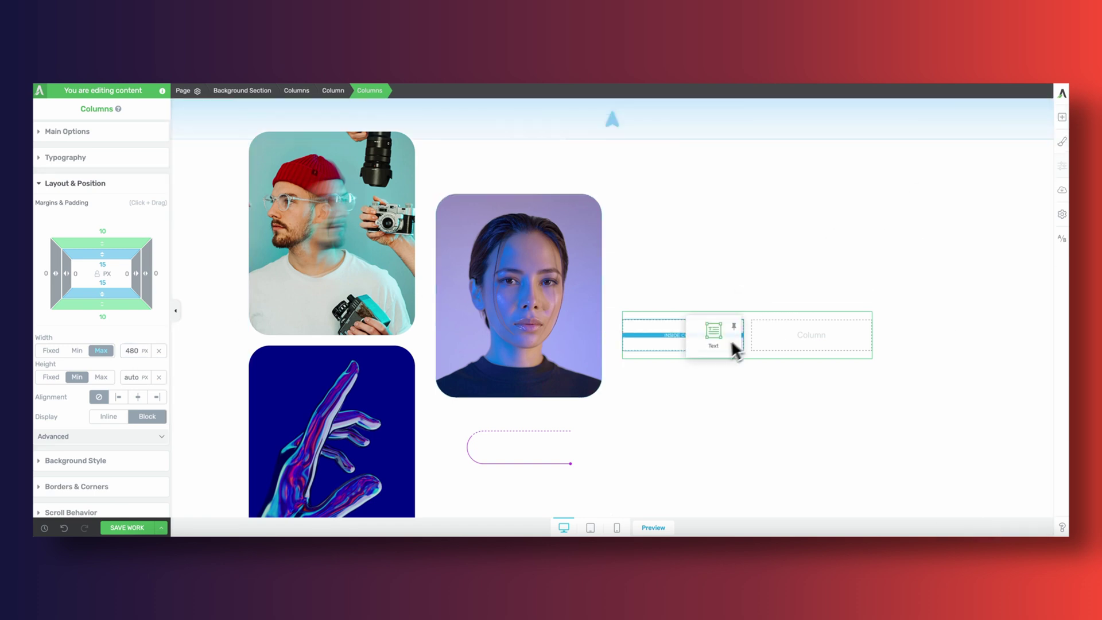
click(730, 347)
click(1063, 118)
drag(1024, 247, 748, 381)
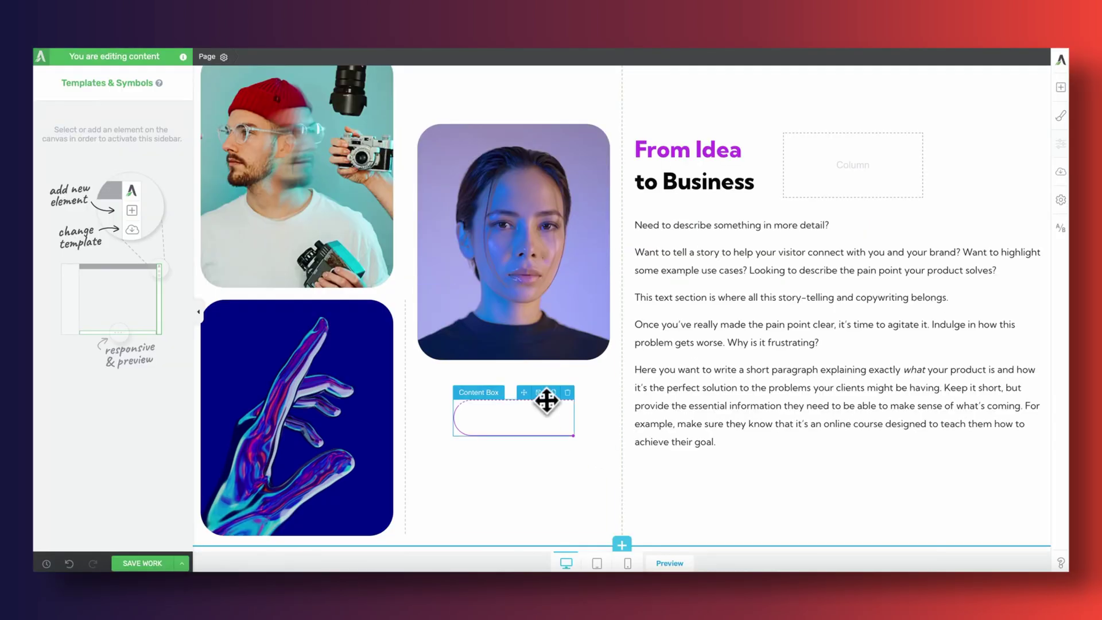
Move the curved-line box beside the heading and recolour its border purple.
click(547, 401)
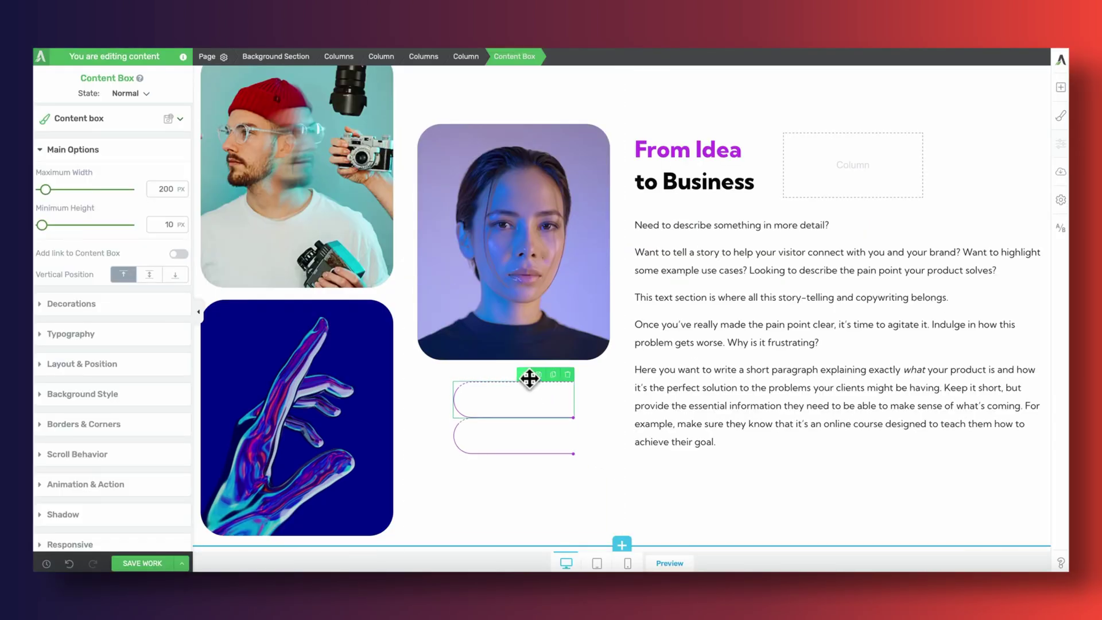
drag(529, 378, 839, 170)
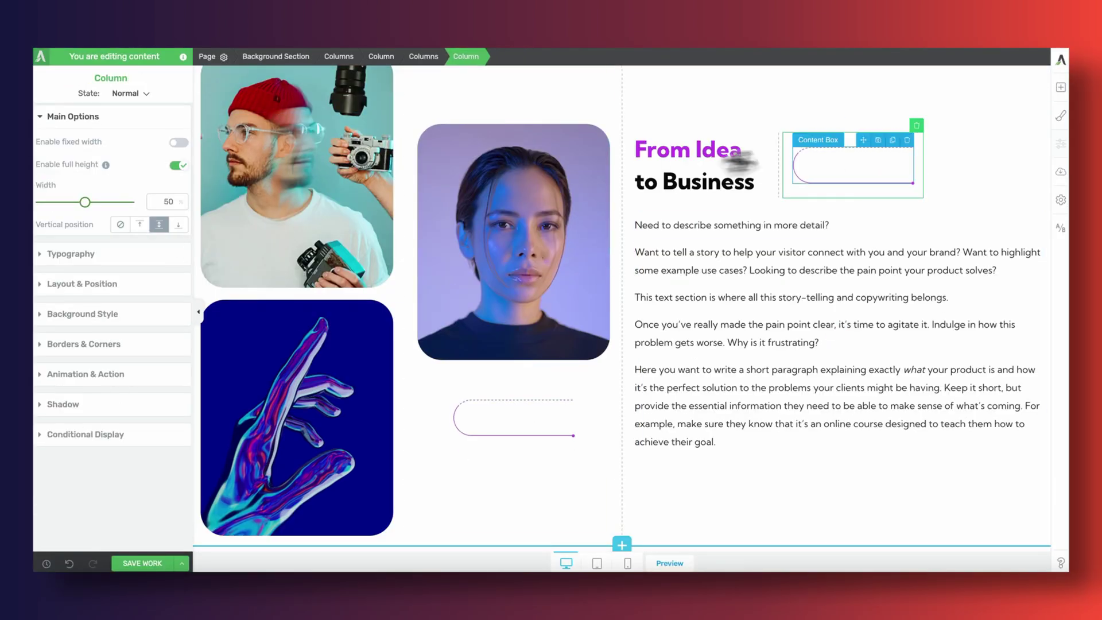
click(86, 423)
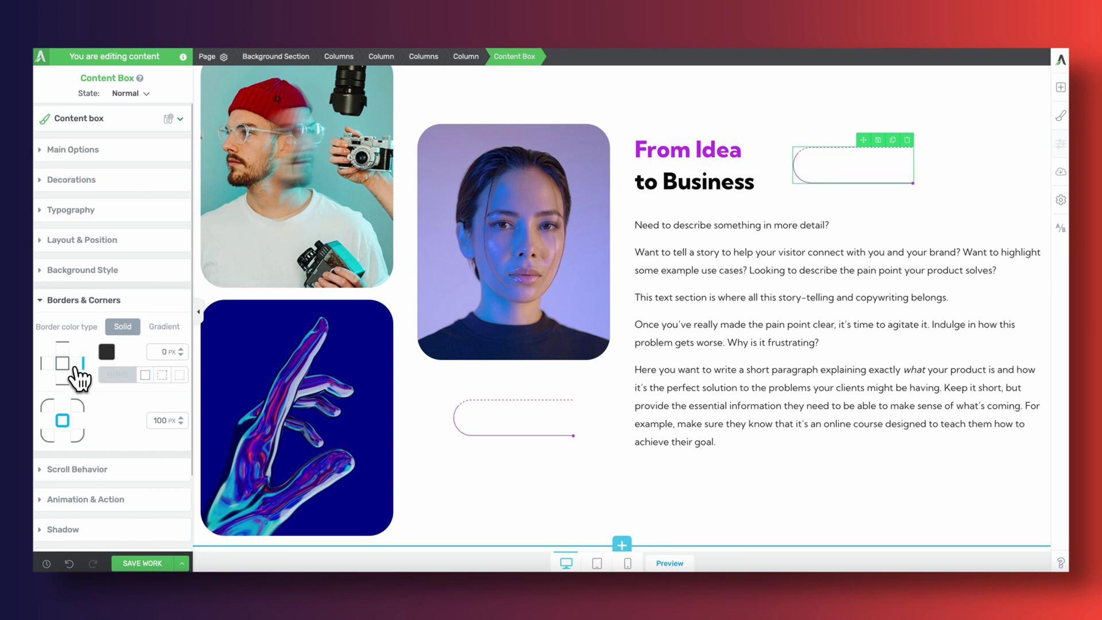
click(107, 351)
click(74, 462)
click(88, 367)
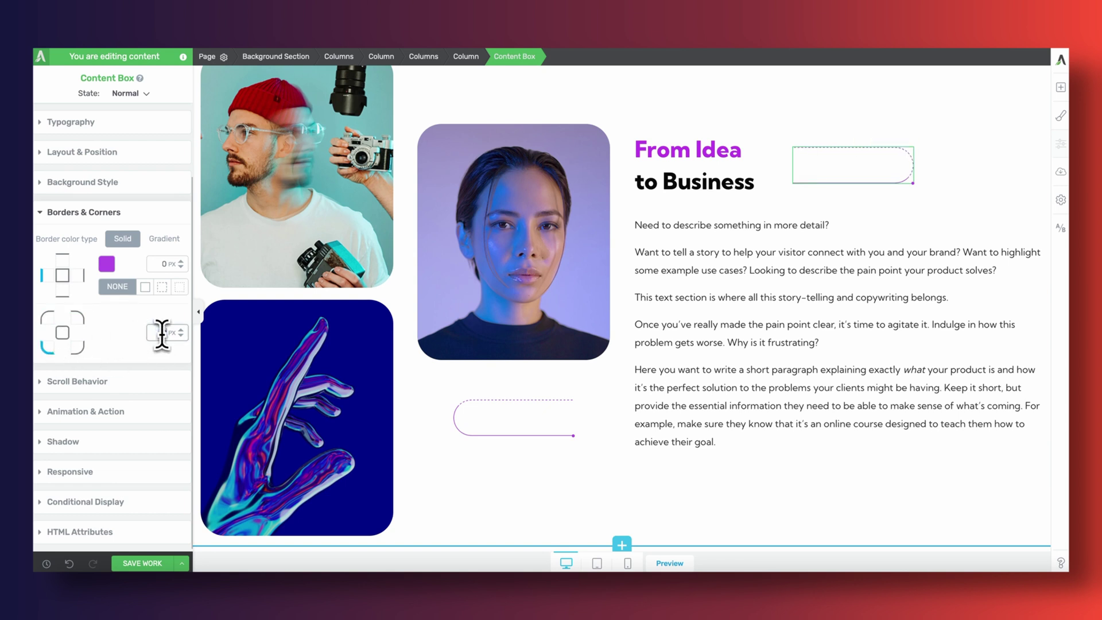
Pin the dot icon to the box's bottom-left corner.
click(912, 187)
click(109, 147)
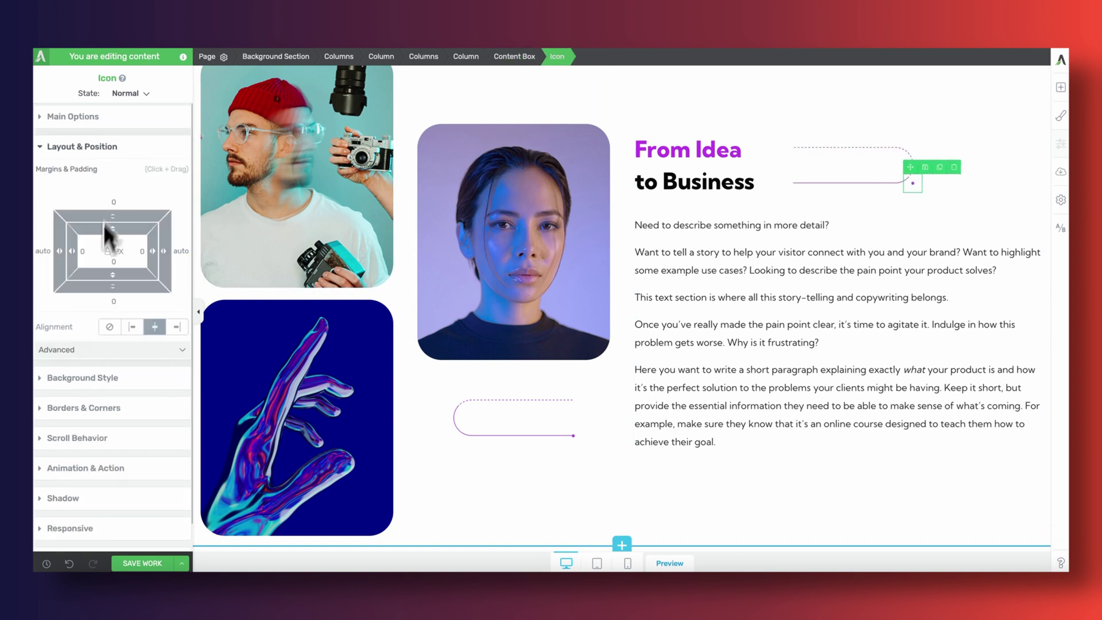
click(87, 351)
click(167, 462)
scroll(160, 453, down, 2)
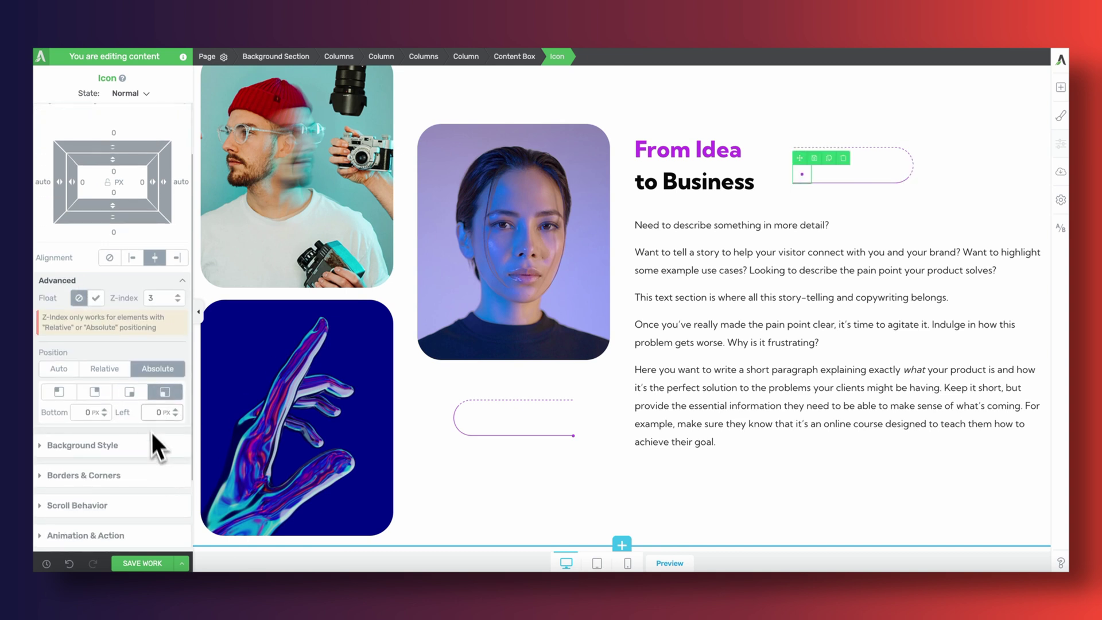